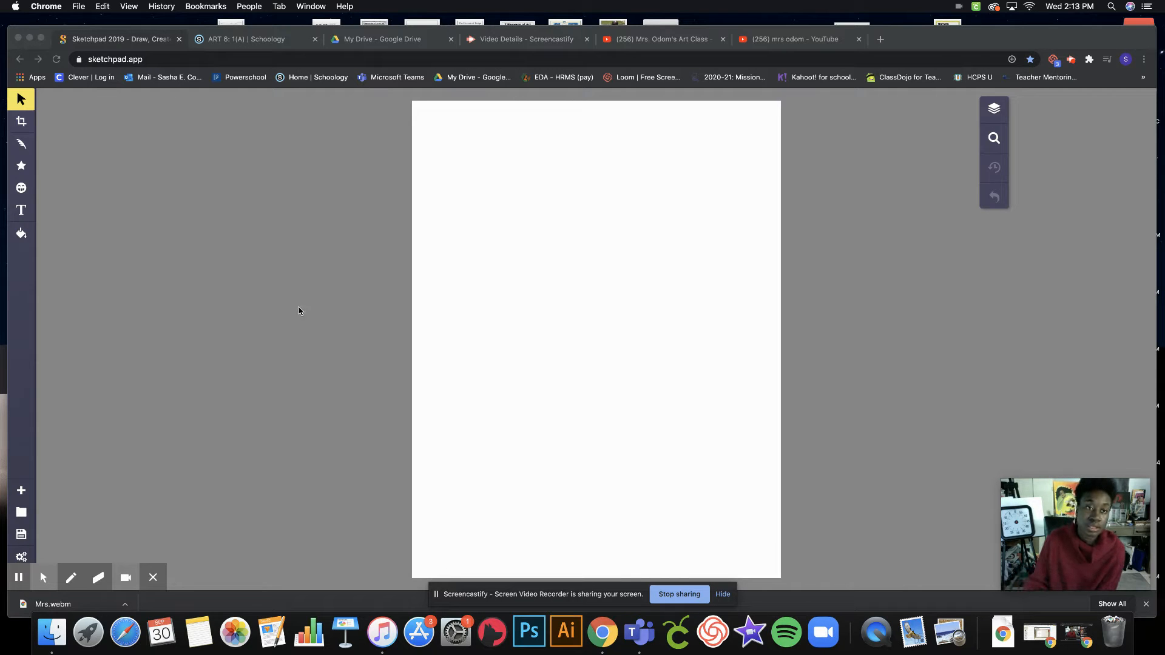
- Switch to the Schoology art course and open the Tuesday 9/29 folder inside Unit 2: Shape
click(263, 44)
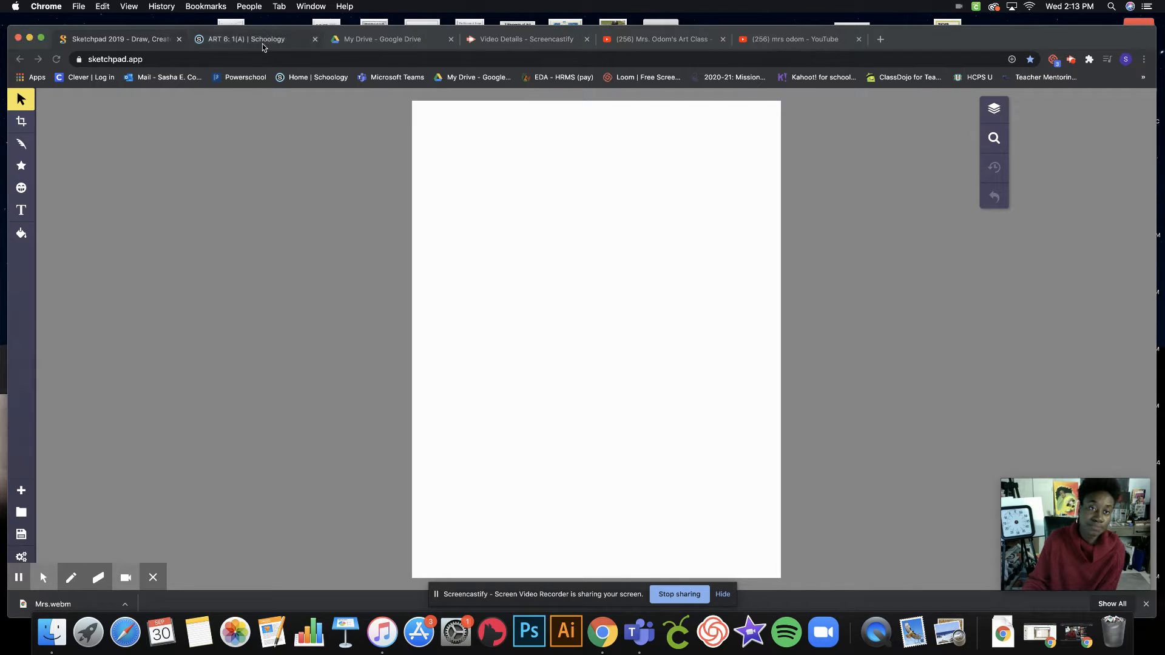
click(263, 43)
scroll(754, 342, down, 9)
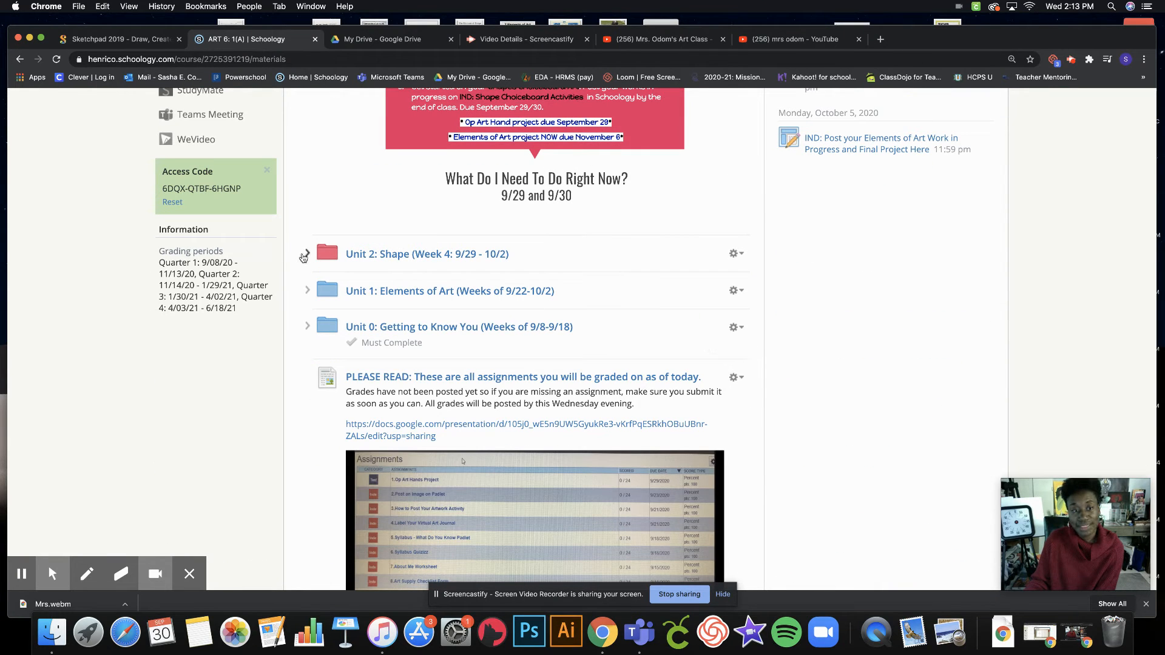
click(307, 254)
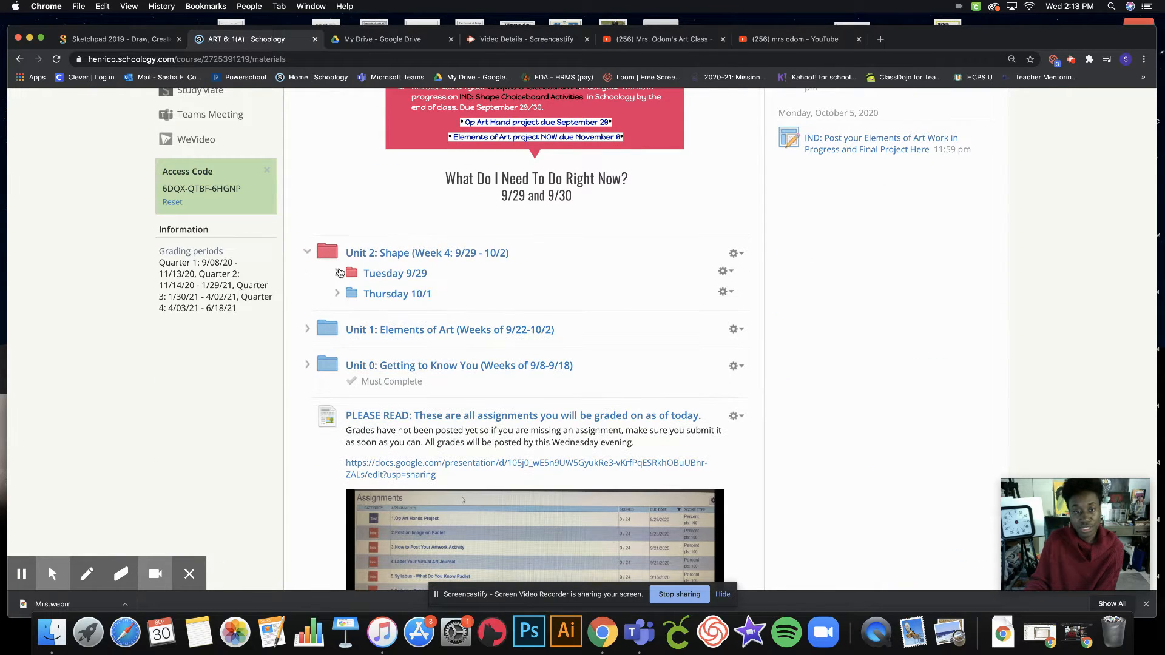
click(397, 276)
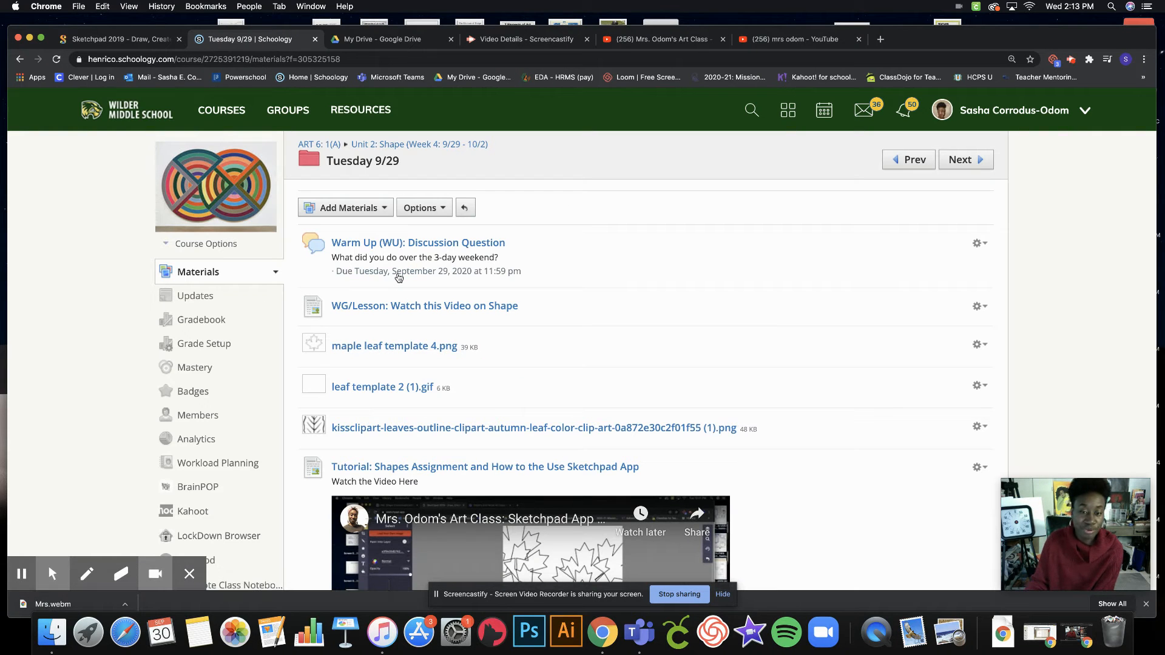
- Look through the Tuesday 9/29 materials and preview leaf template 2 (1).gif, returning to the folder
scroll(553, 282, down, 5)
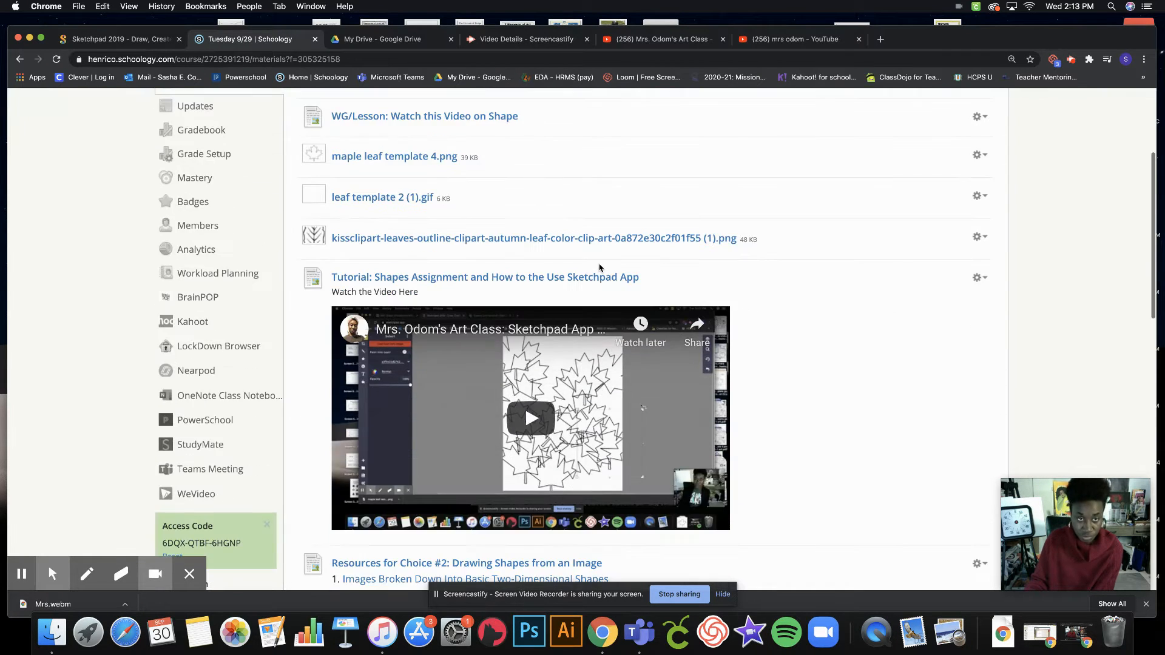
scroll(520, 211, up, 1)
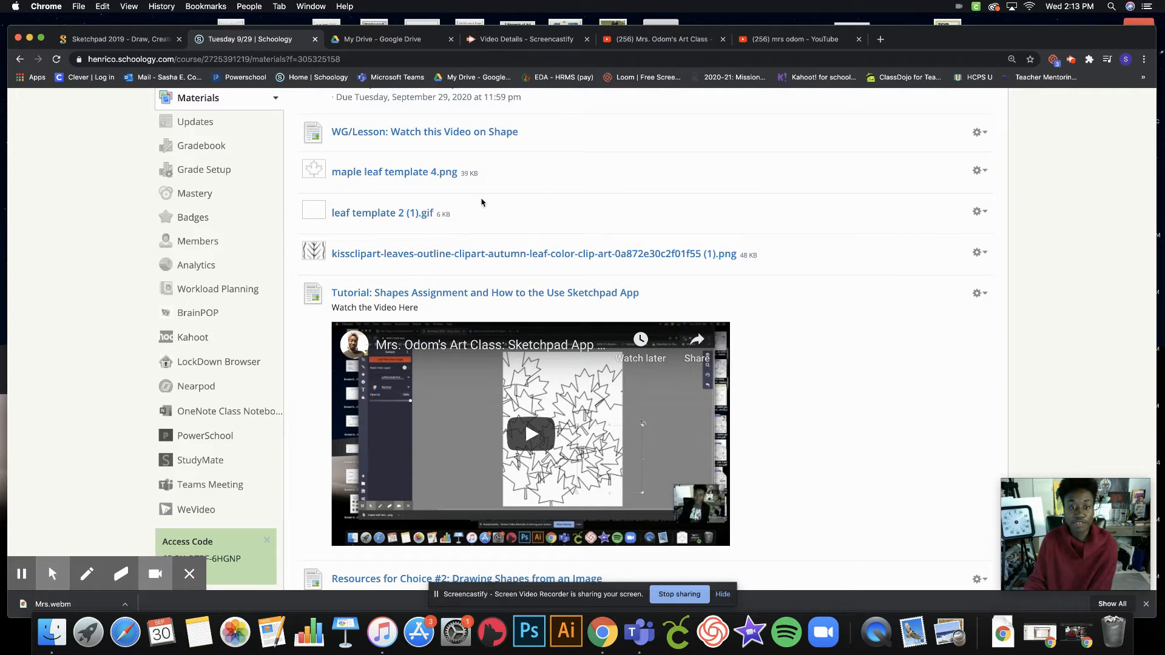
scroll(478, 271, down, 4)
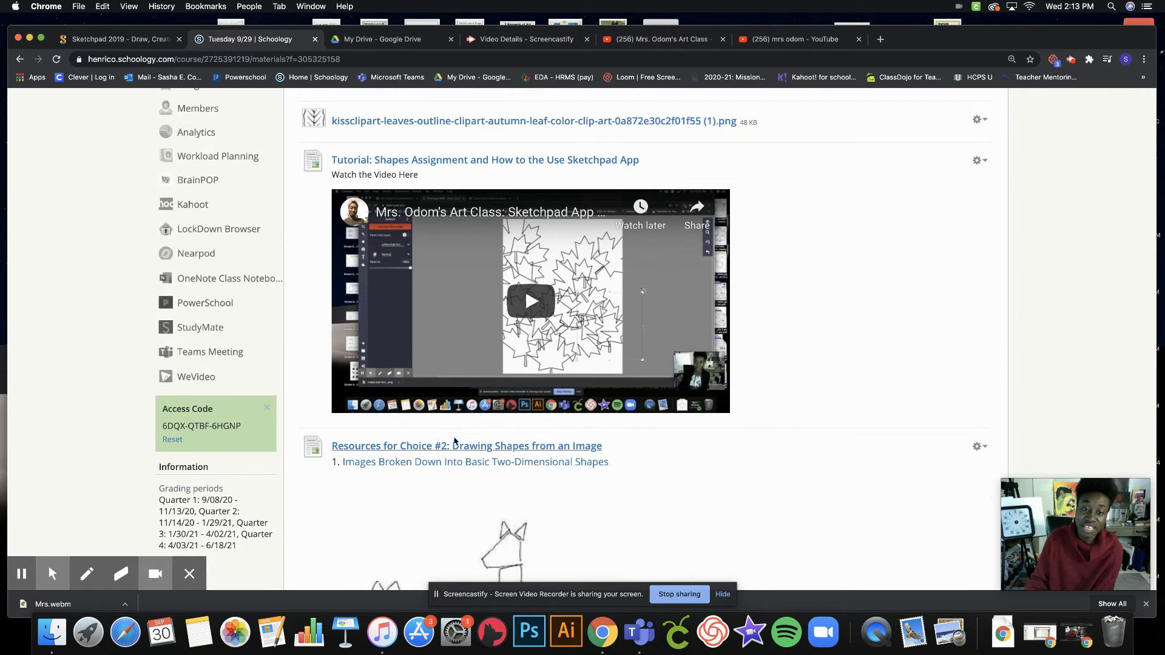
scroll(502, 166, down, 3)
scroll(494, 155, up, 5)
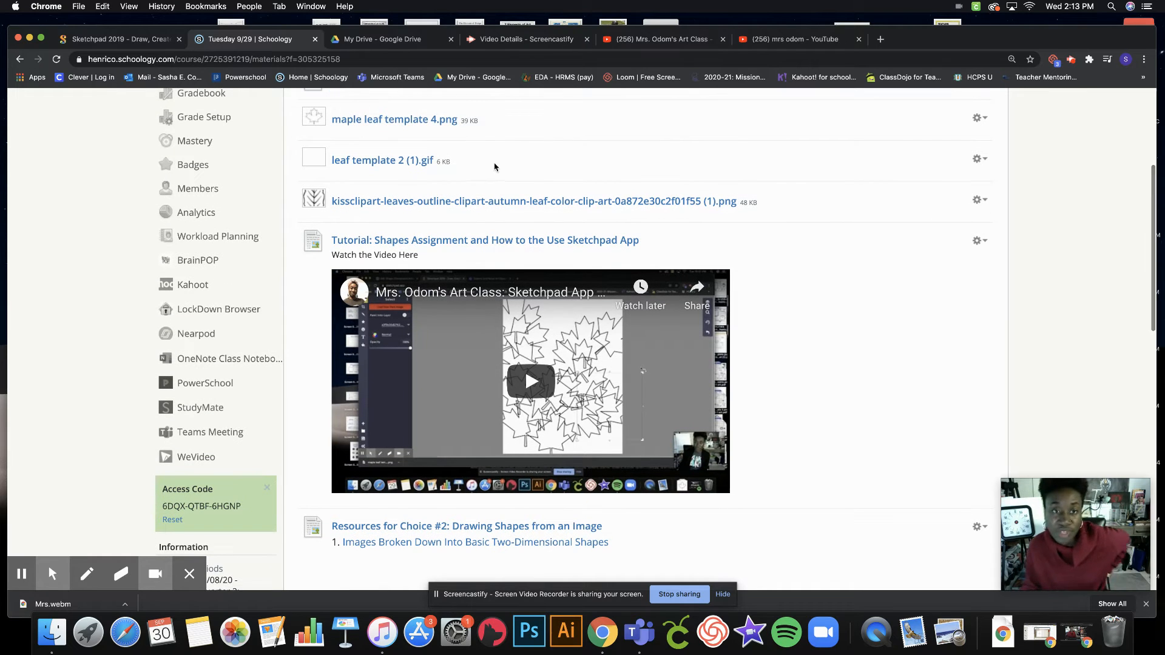
click(376, 161)
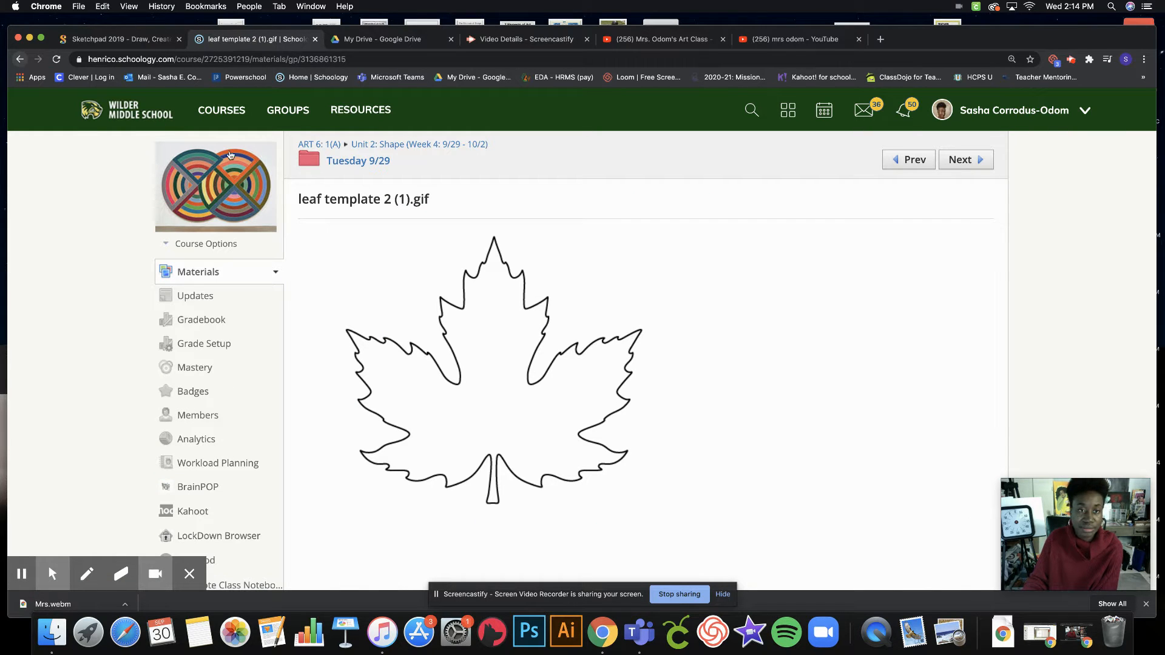
click(22, 61)
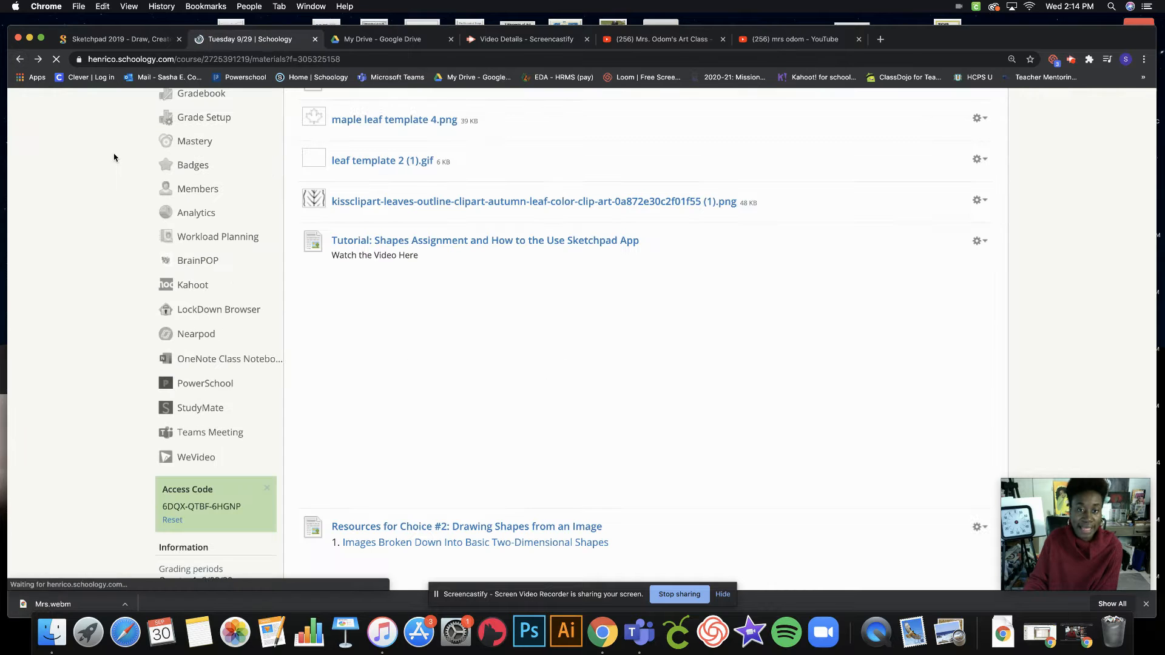
scroll(370, 173, up, 1)
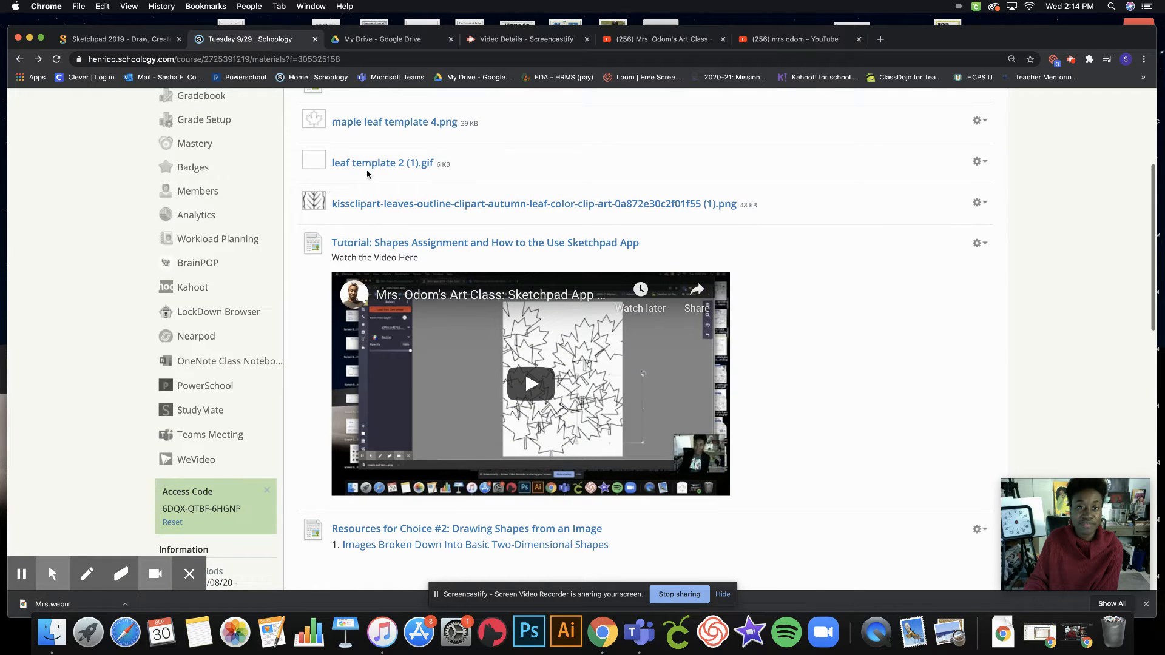
- Open maple leaf template 4.png from the folder and copy its image
click(371, 147)
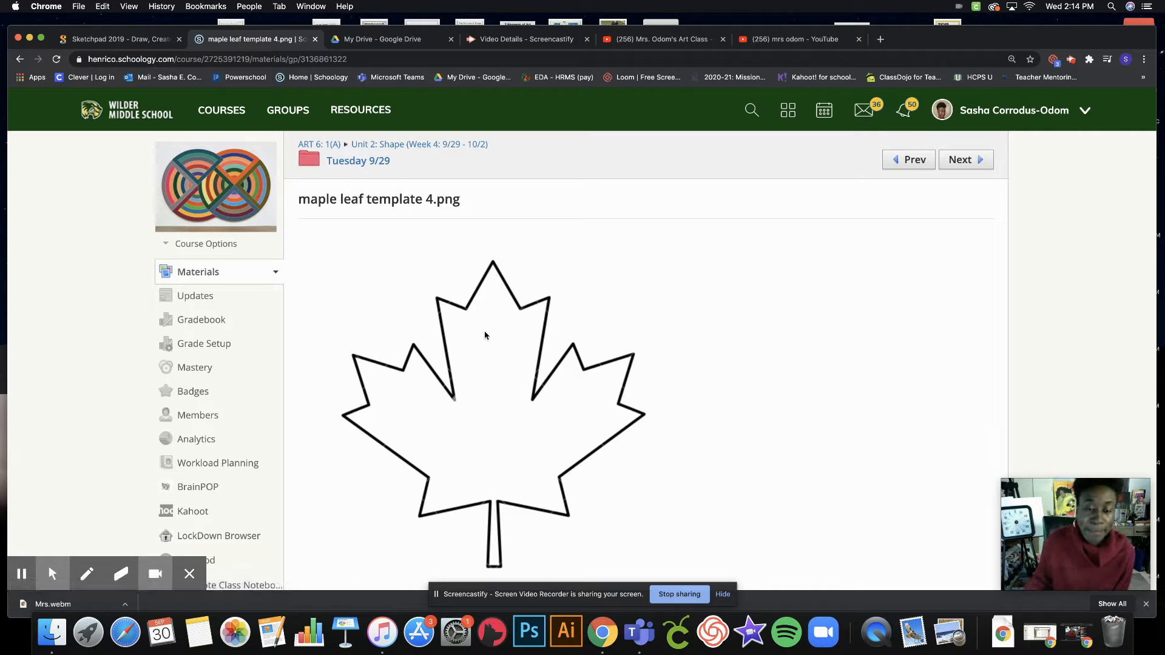
scroll(485, 336, down, 1)
scroll(486, 340, down, 2)
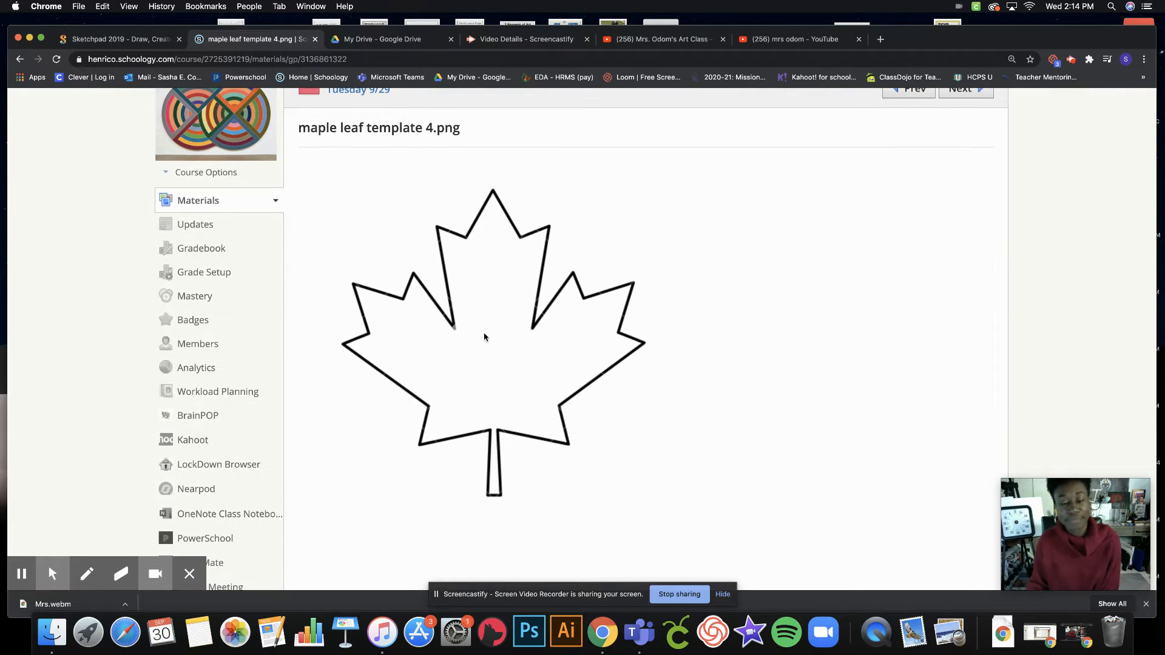
right_click(492, 327)
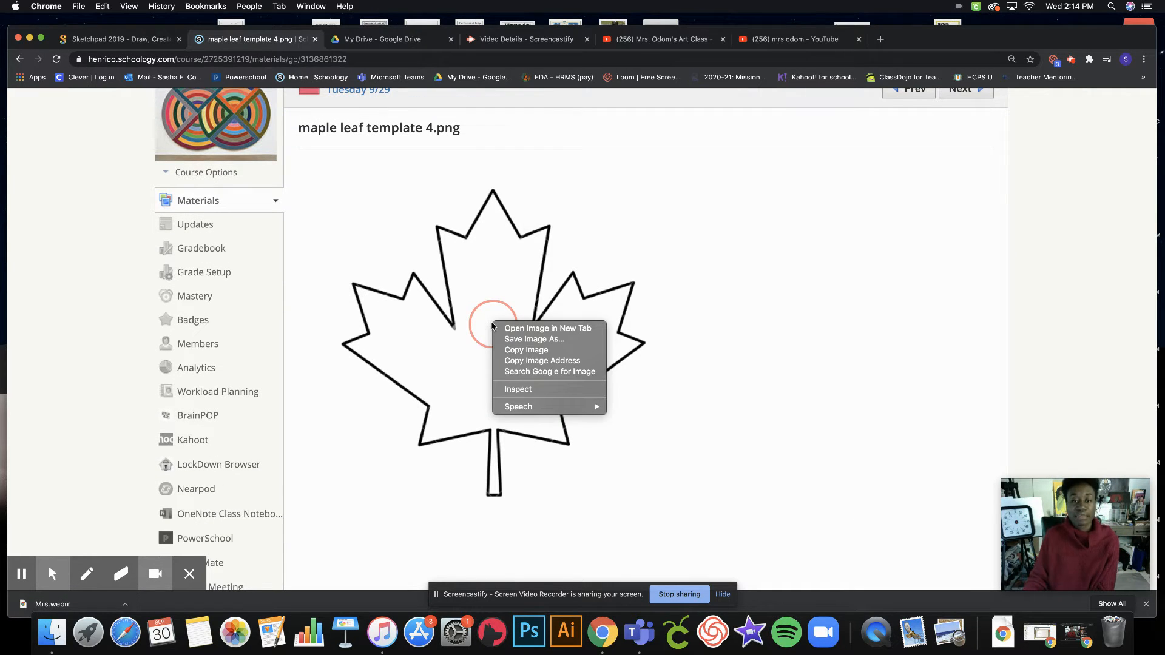
click(524, 350)
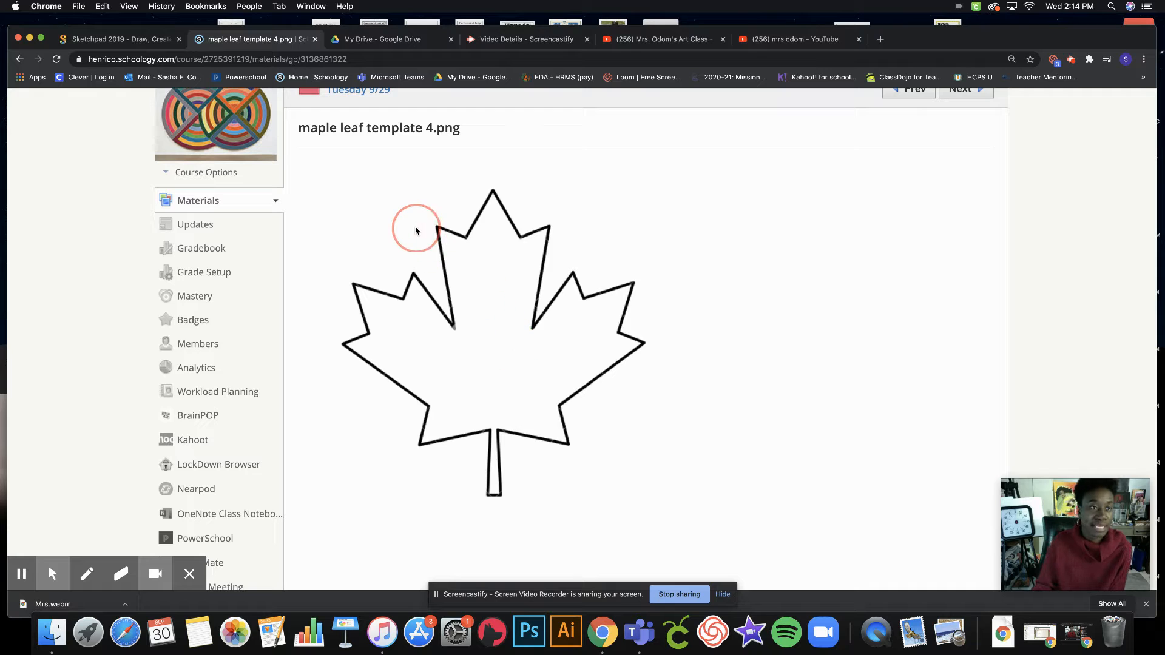
- Switch to Sketchpad, paste the copied maple leaf onto the blank page and enlarge it towards the page's lower right corner
click(123, 42)
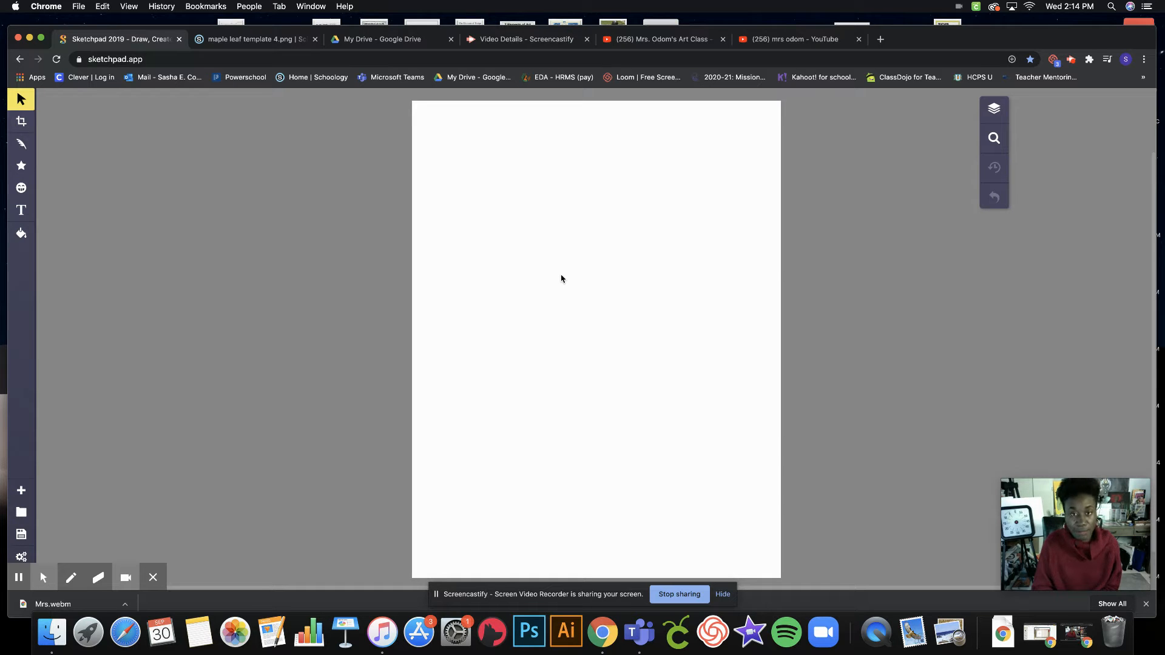
key(super+v)
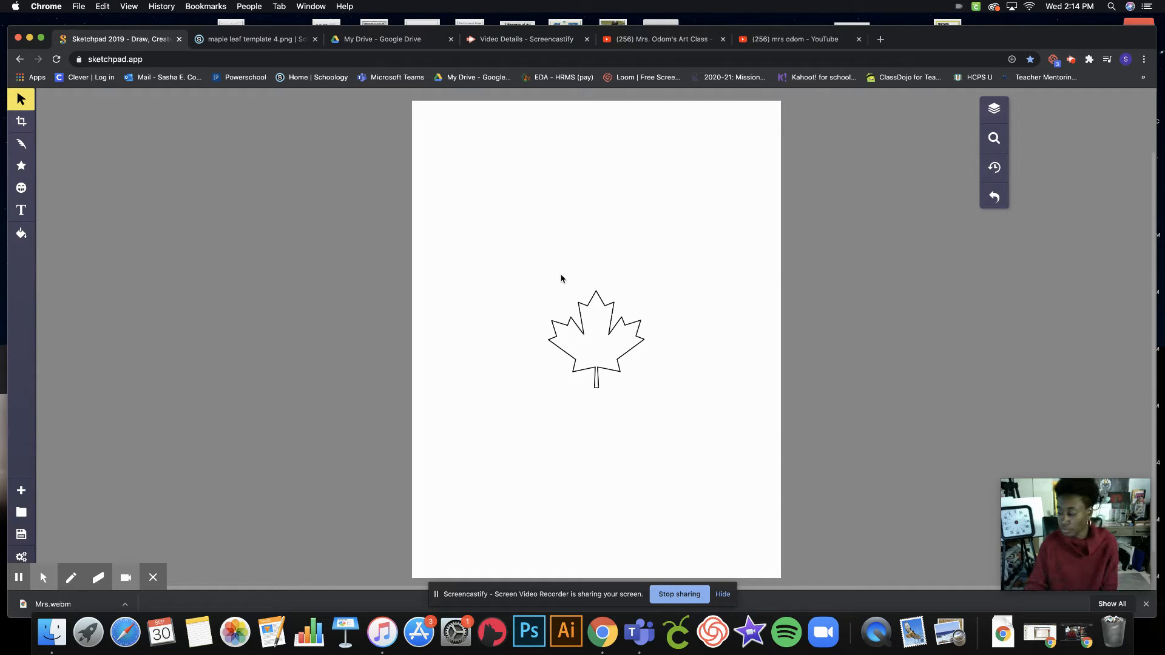
click(594, 355)
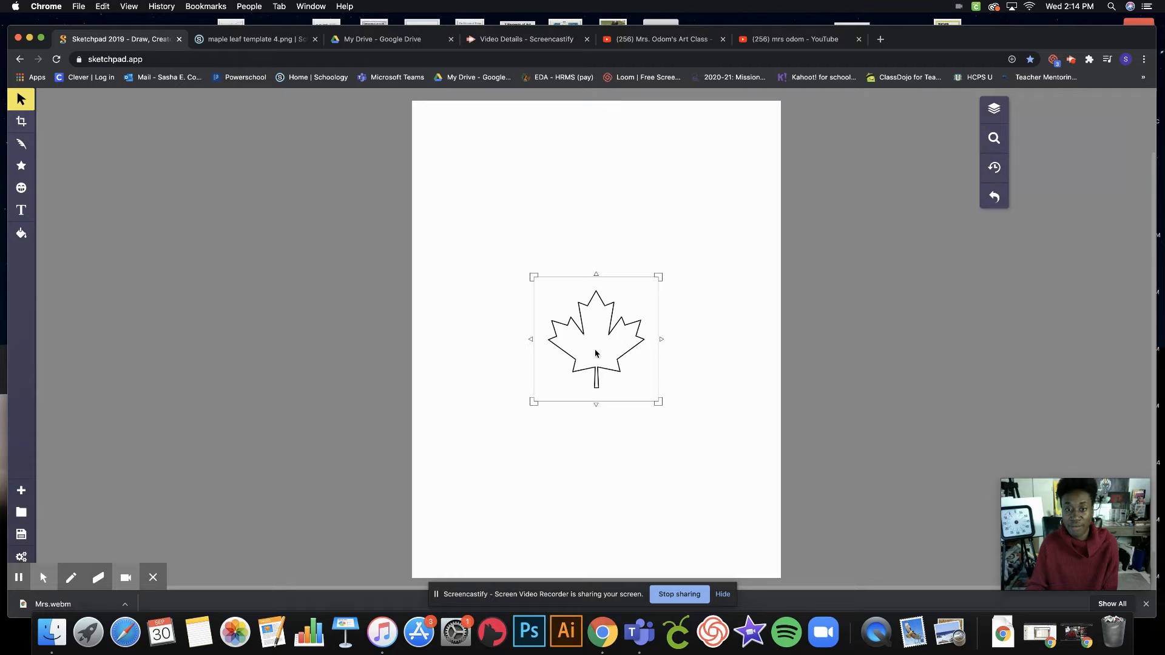
drag(658, 402, 757, 508)
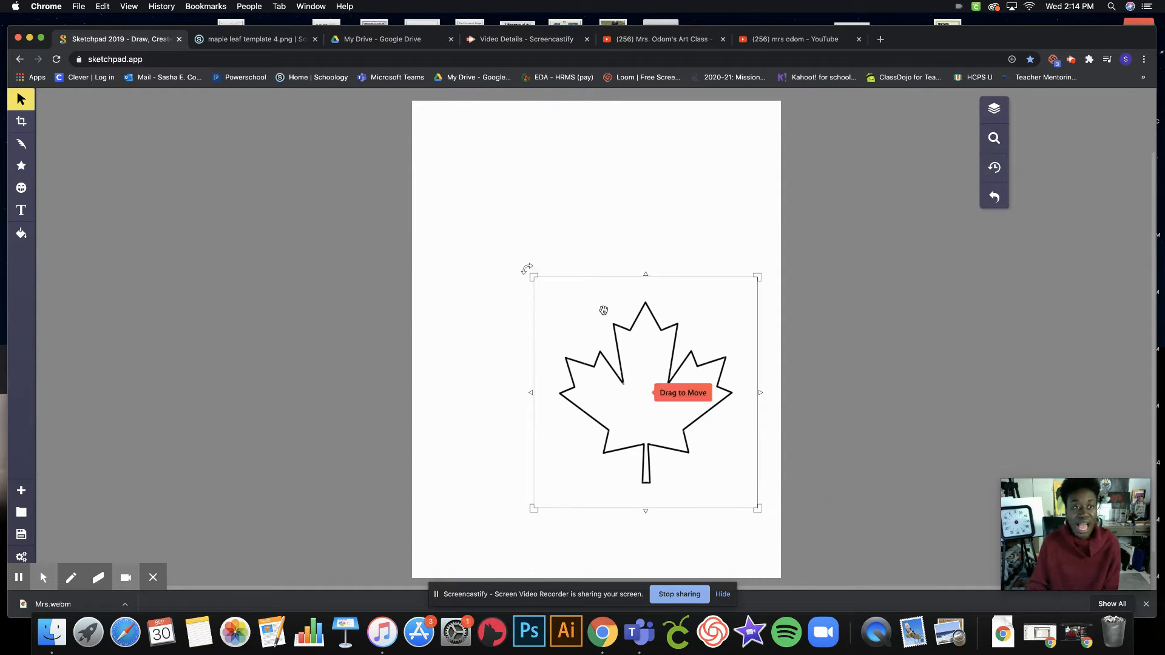
- Return to the maple leaf template in Schoology and save it to Downloads as the PNG image maple_leaf_template_4
click(255, 39)
click(459, 265)
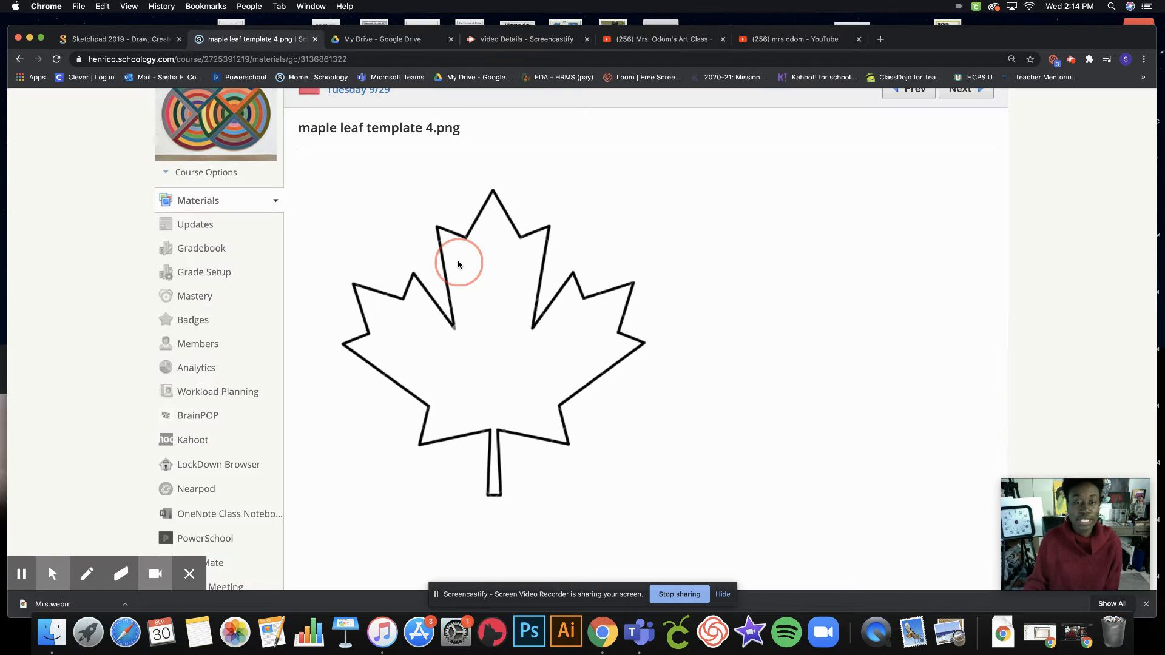
right_click(492, 336)
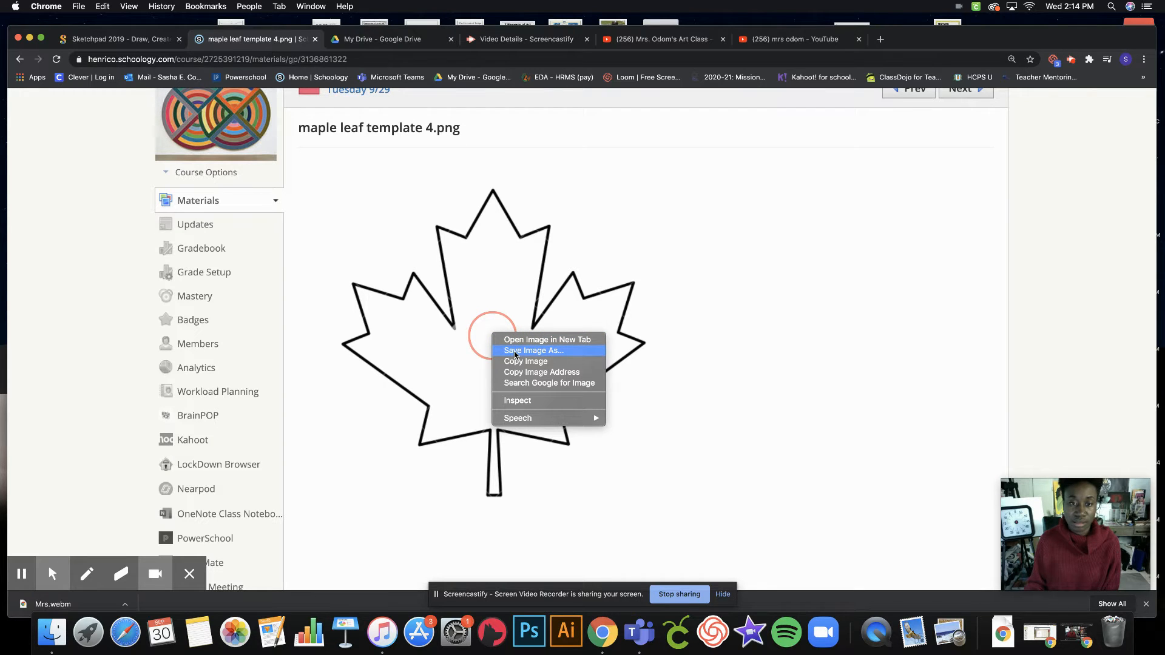
click(515, 351)
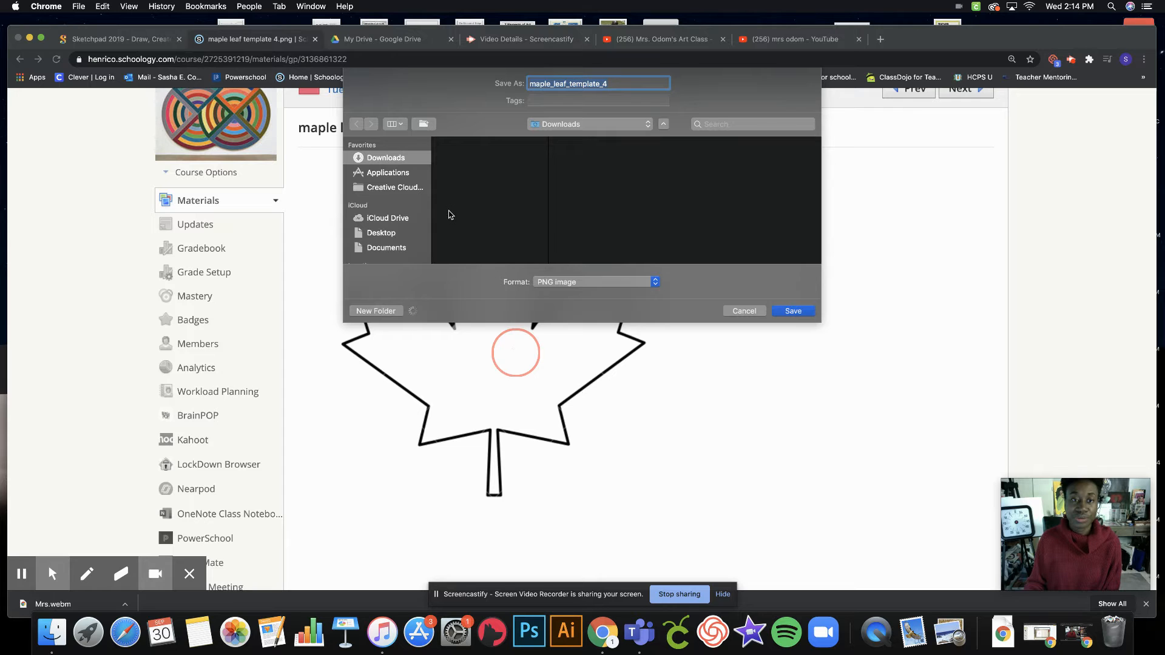
click(800, 311)
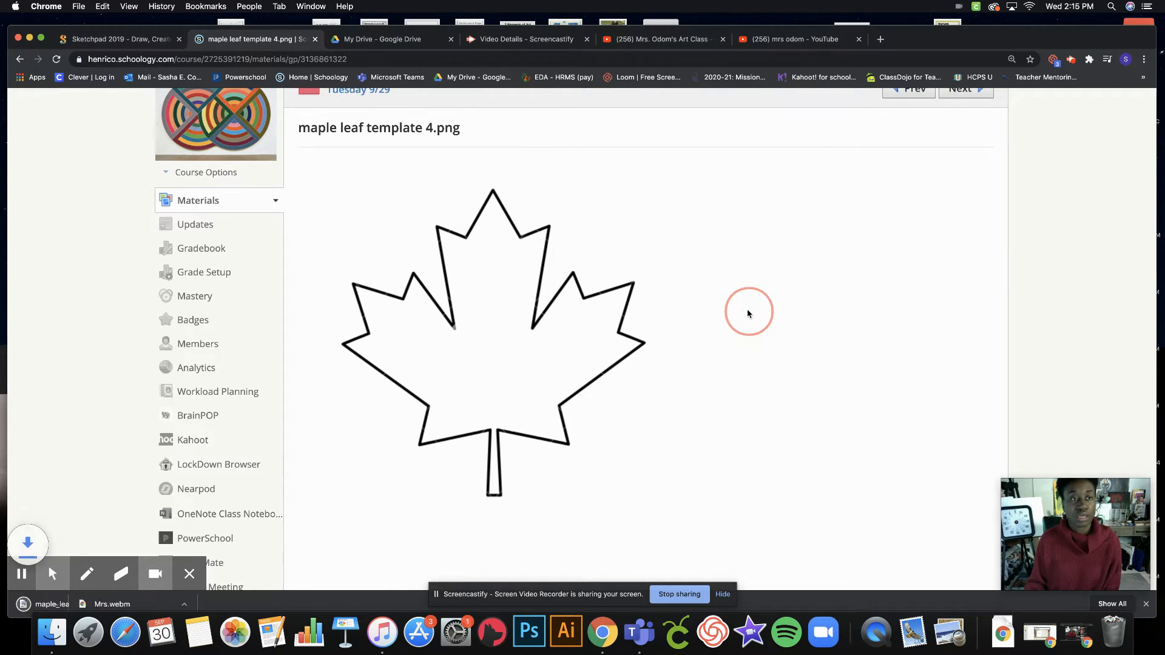
- Switch back to Sketchpad, circle the Clipart tool with the annotation pen and activate that tool
click(112, 41)
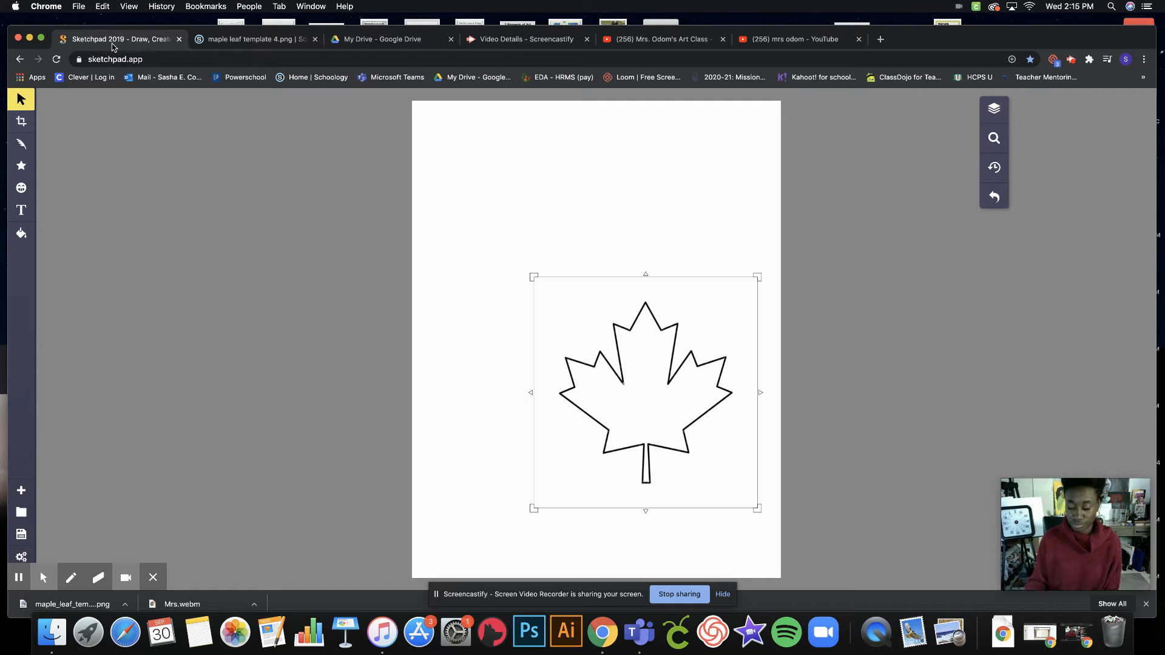
click(275, 347)
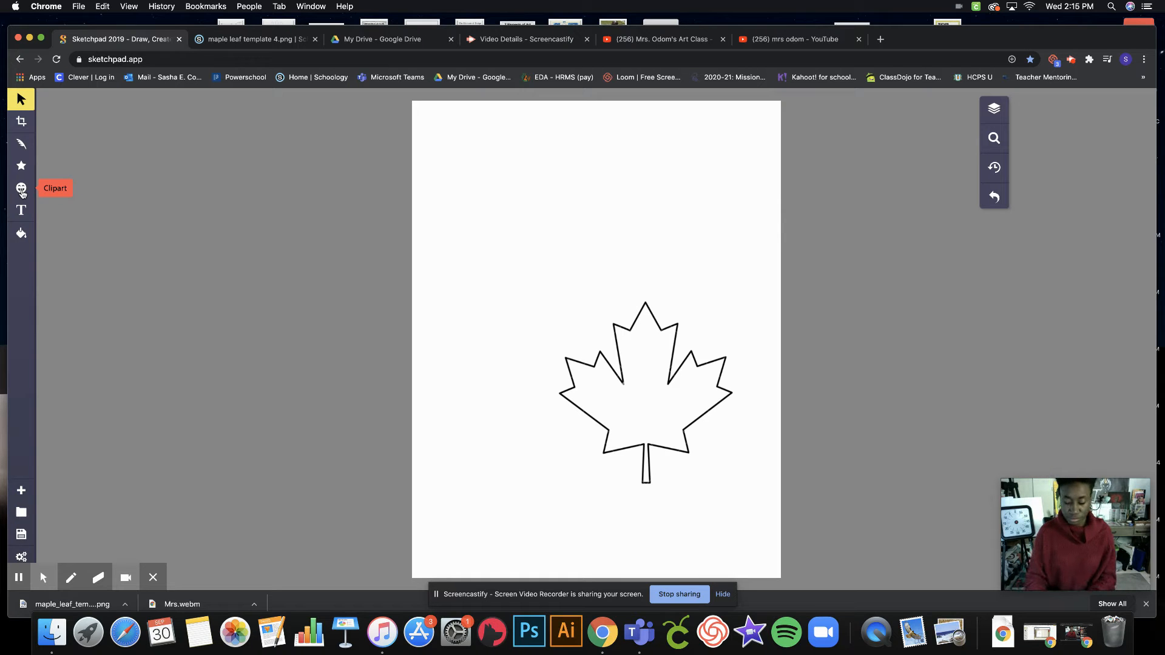
key(super+p)
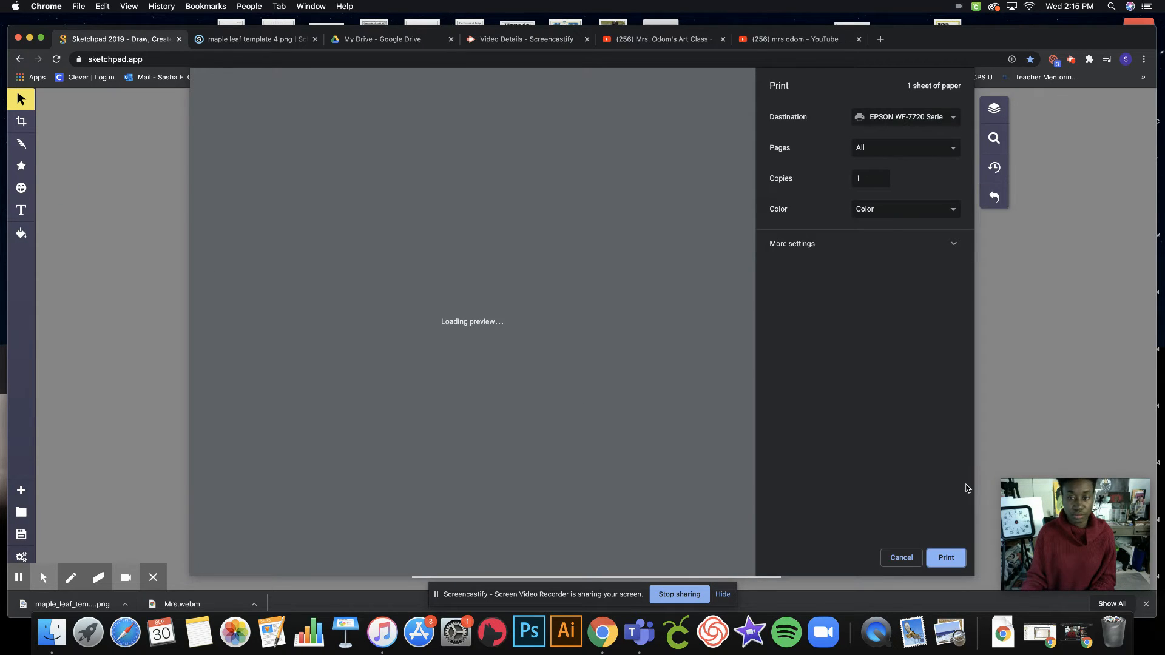
click(902, 557)
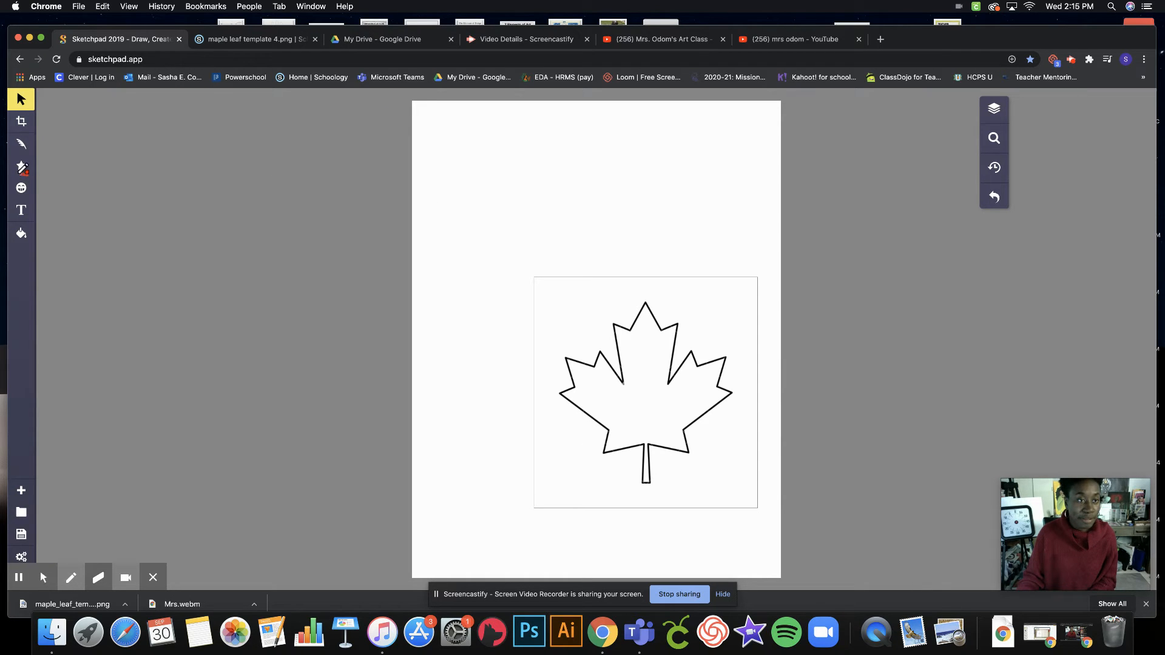
drag(22, 183, 33, 193)
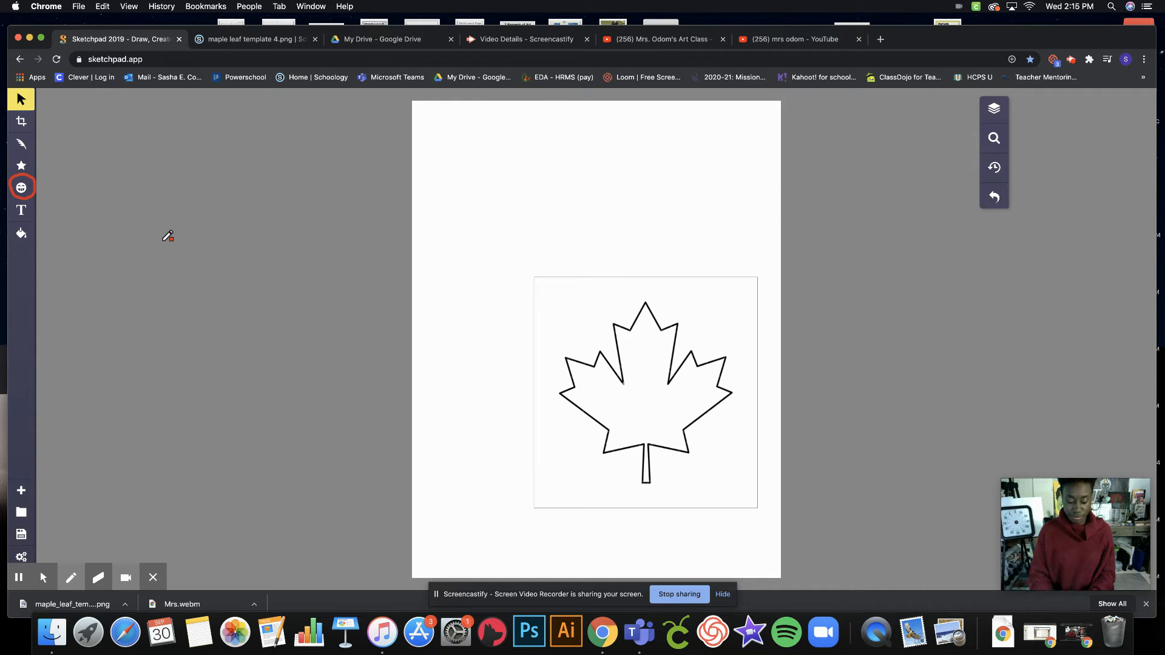
key(Escape)
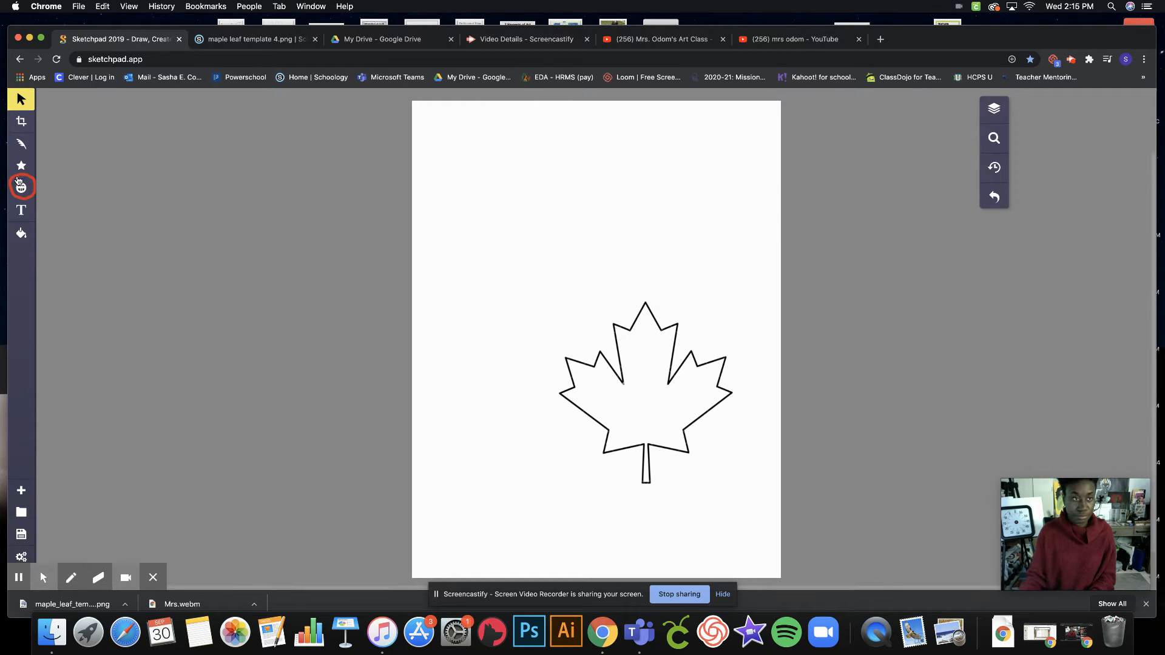
click(21, 188)
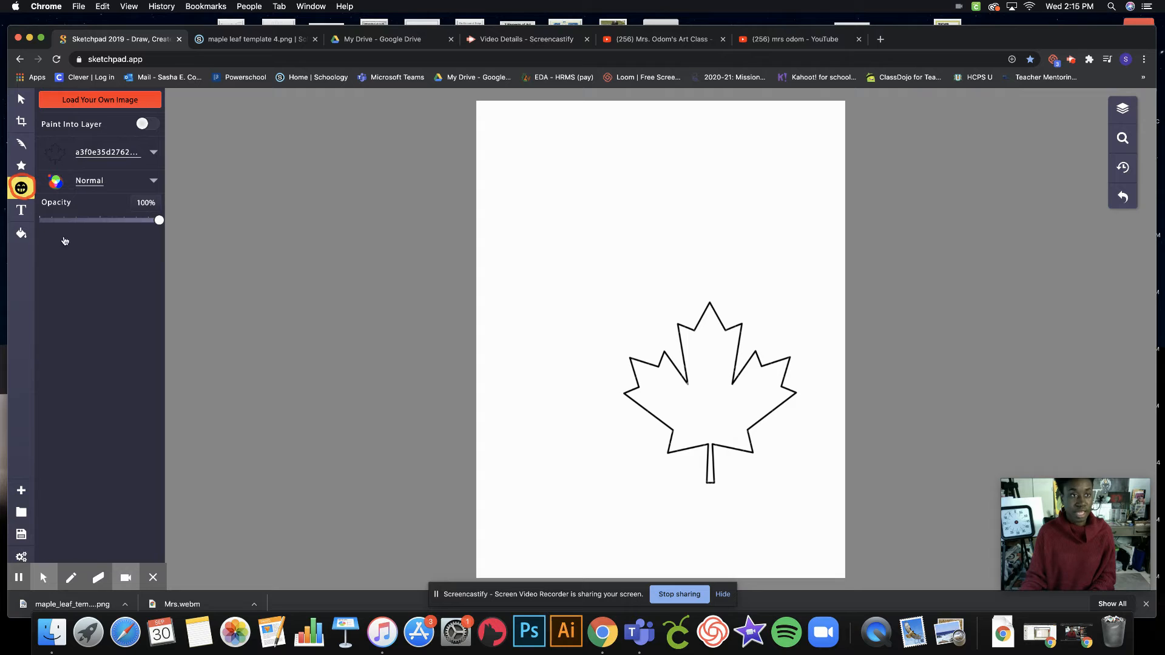
- Circle the Load Your Own Image option with the annotation pen and return to the normal pointer
key(alt+p)
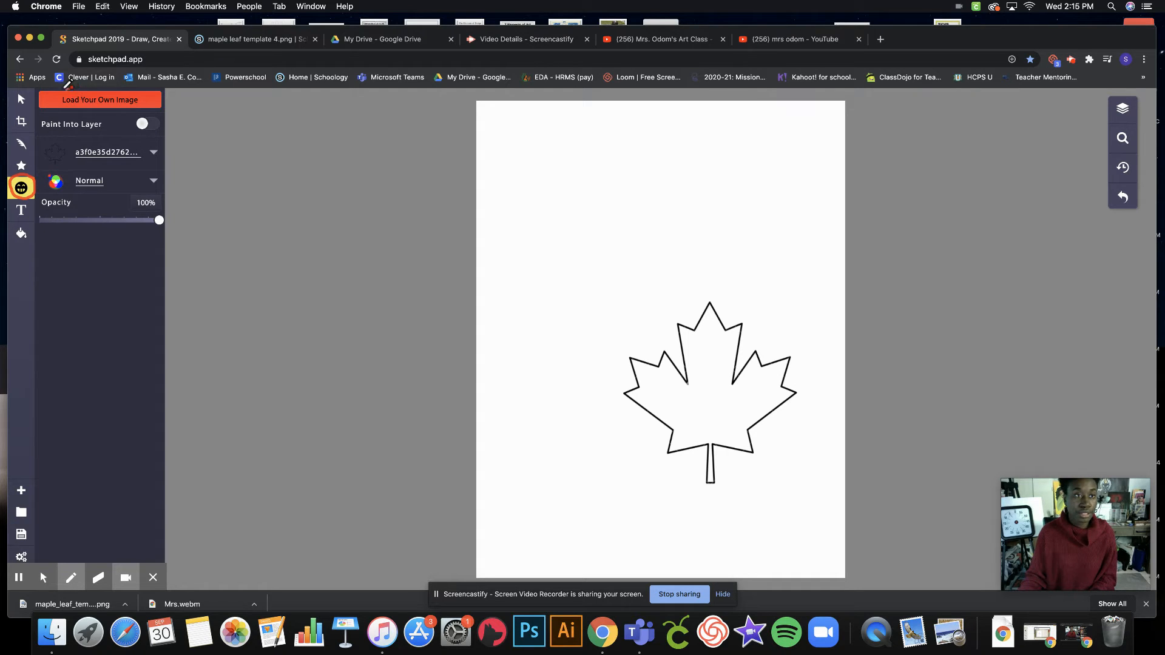
mouse_move(51, 100)
mouse_down()
mouse_move(80, 112)
mouse_move(148, 104)
mouse_up()
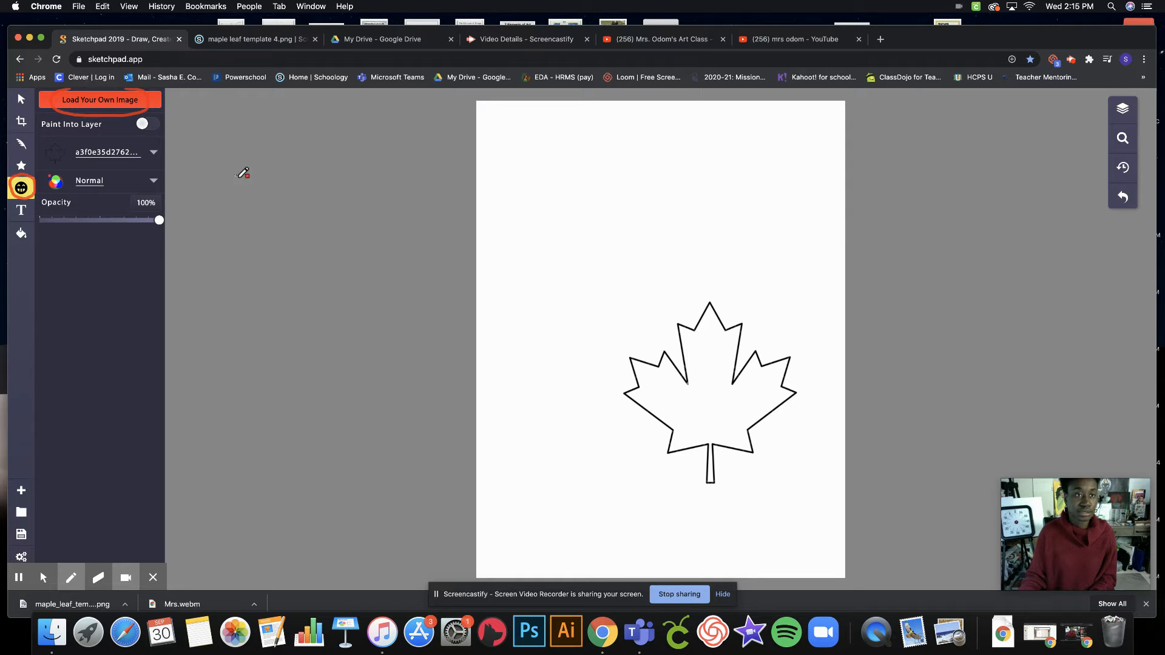
key(alt+m)
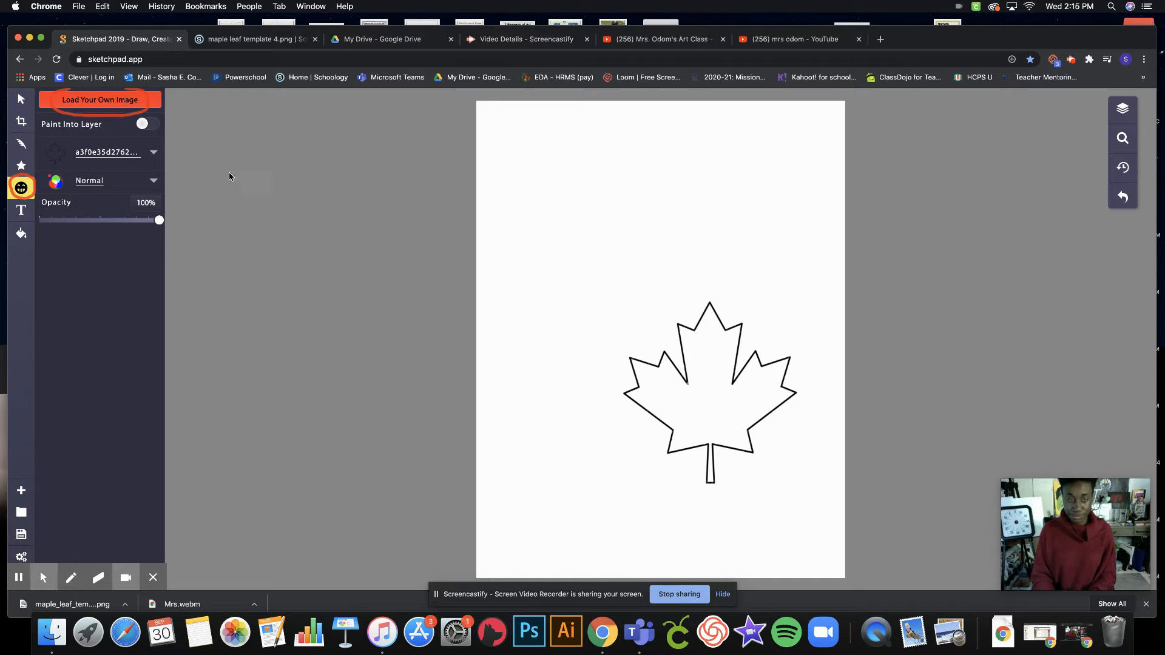
- Load the saved image maple_leaf_template_4.png from Downloads into the drawing as a second maple leaf
click(105, 104)
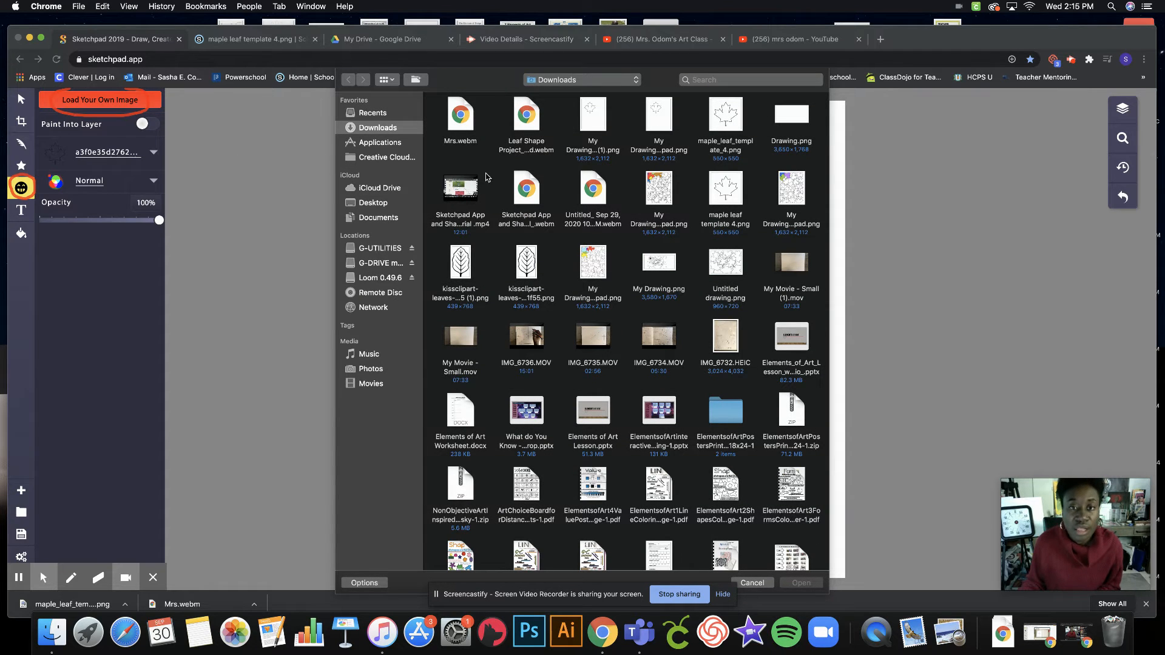
click(727, 113)
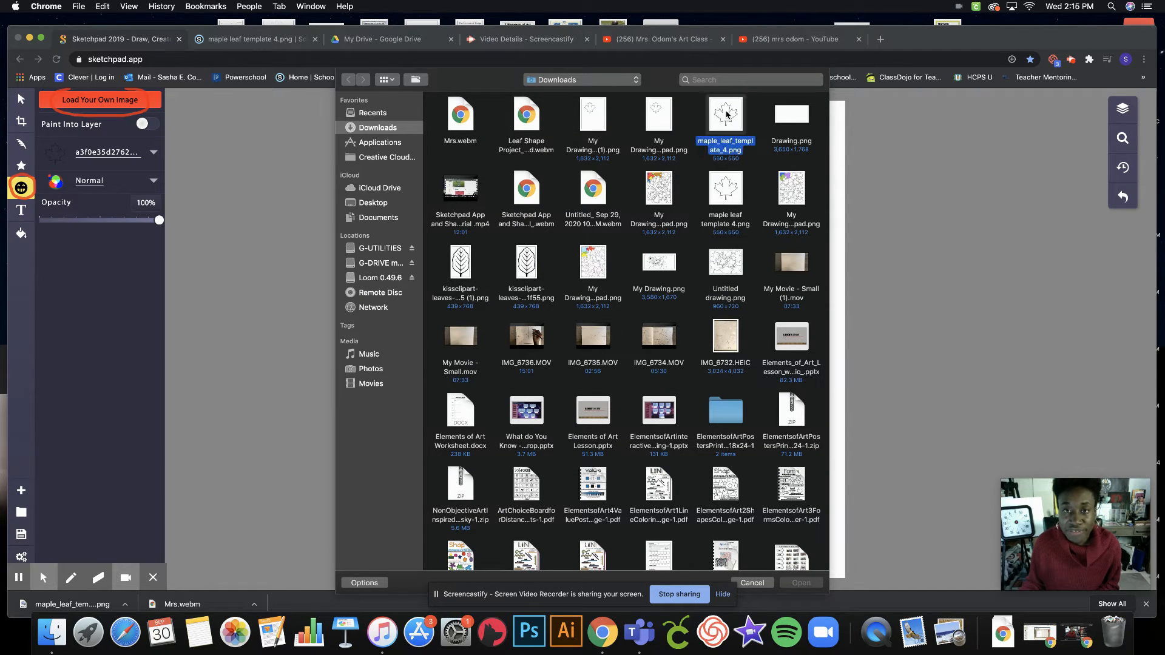
click(799, 583)
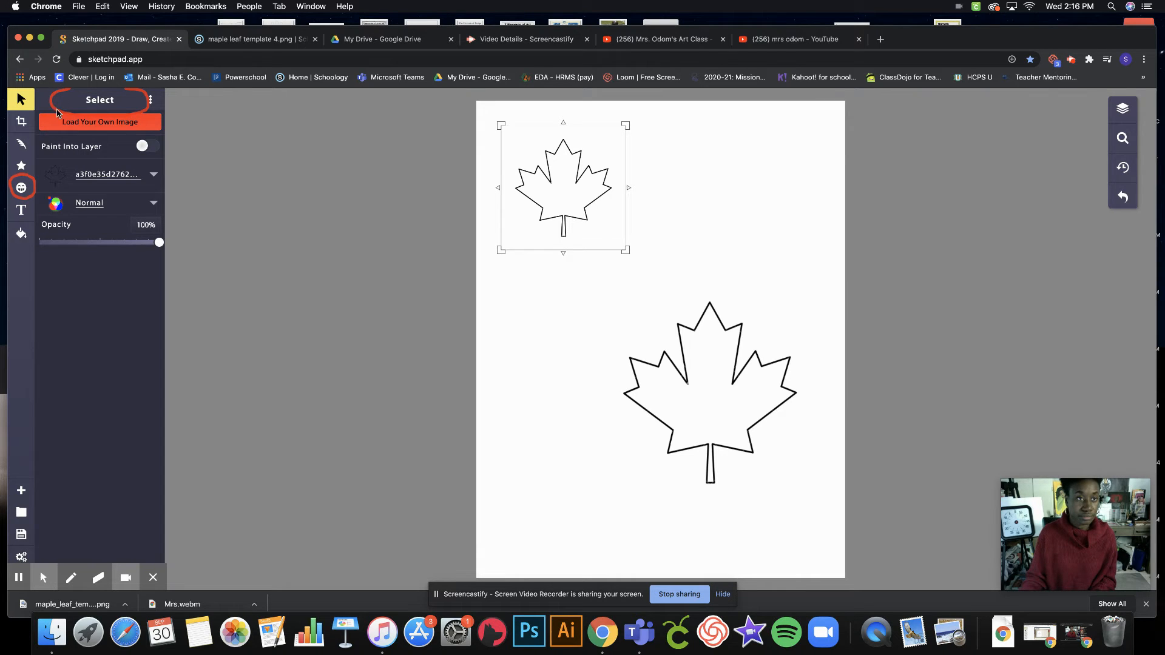
- Erase the red annotation circles around the image-loading option and the Clipart tool, and return to the normal pointer
click(98, 577)
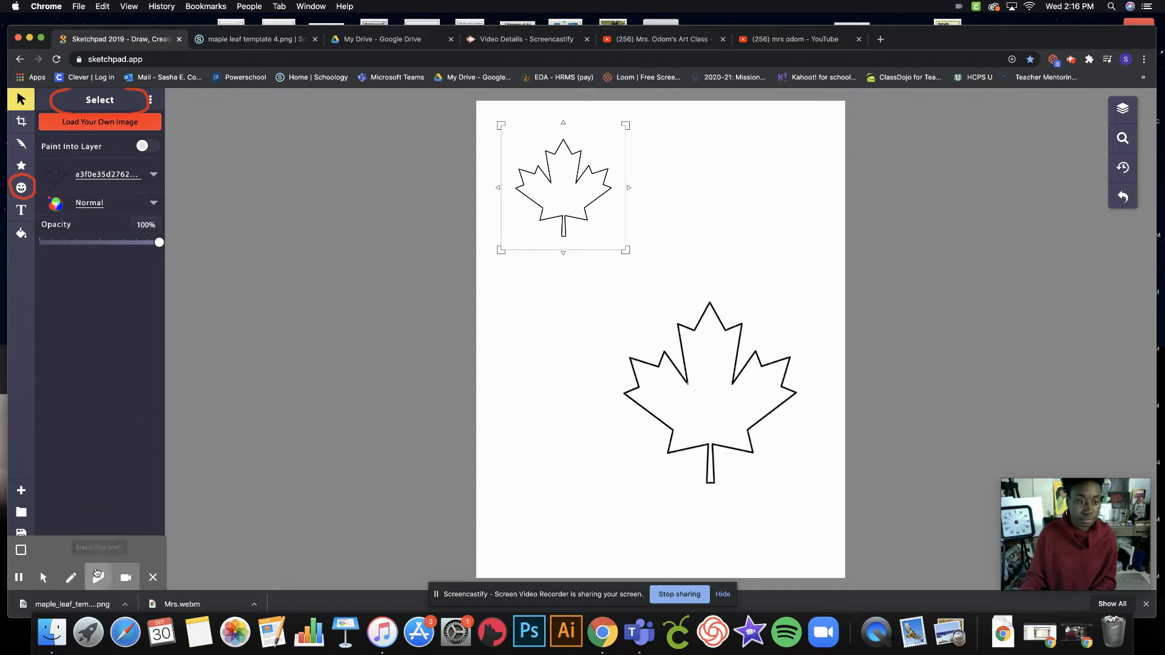
mouse_move(62, 91)
mouse_down()
mouse_move(59, 122)
mouse_move(104, 115)
mouse_move(59, 102)
mouse_move(69, 113)
mouse_move(144, 113)
mouse_move(139, 90)
mouse_move(98, 141)
mouse_move(17, 175)
mouse_move(25, 194)
mouse_move(26, 165)
mouse_move(151, 95)
mouse_up()
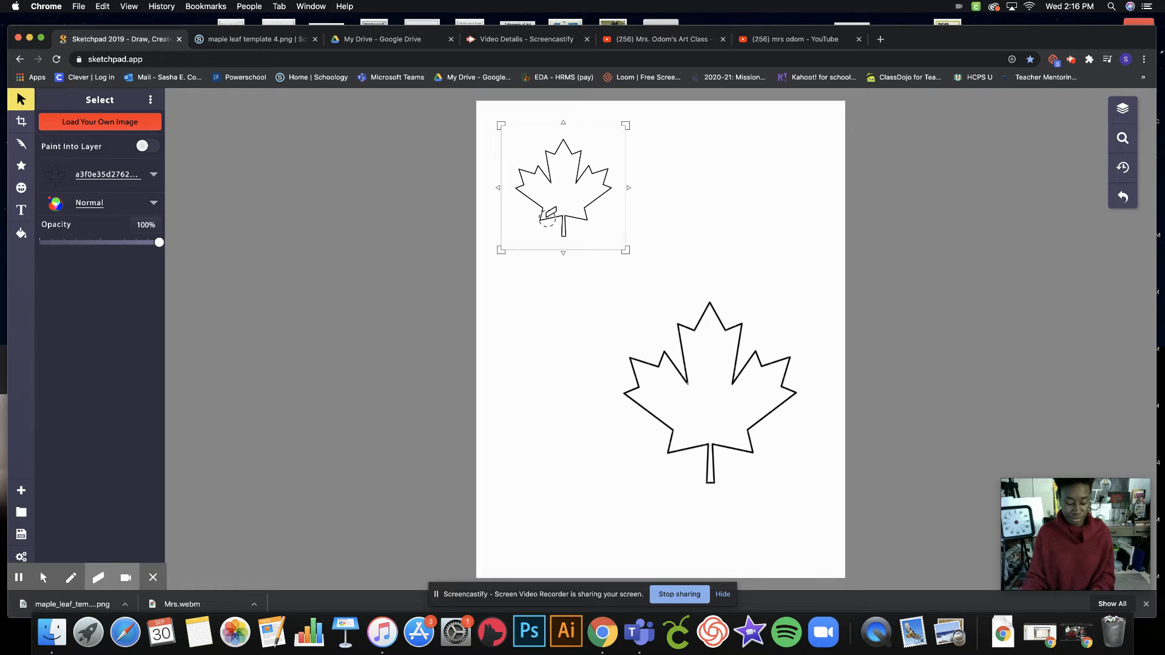
key(alt+t)
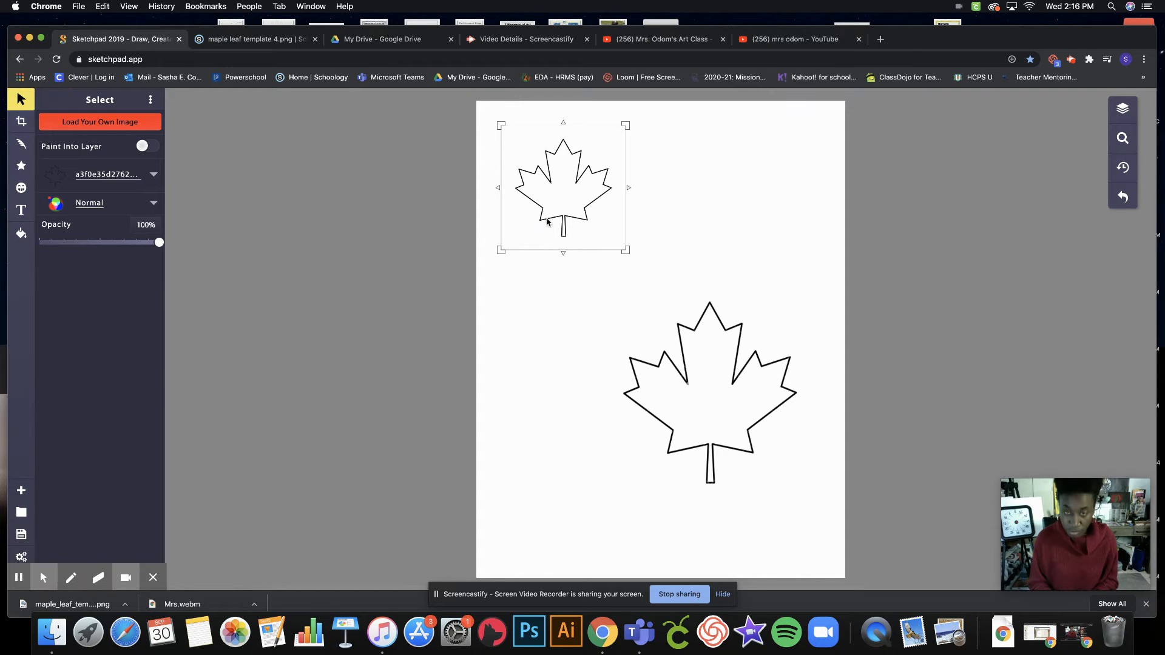
- Enlarge the loaded maple leaf to about the first leaf's size, rotate it and place it overlapping that leaf's upper left side
drag(625, 250, 700, 400)
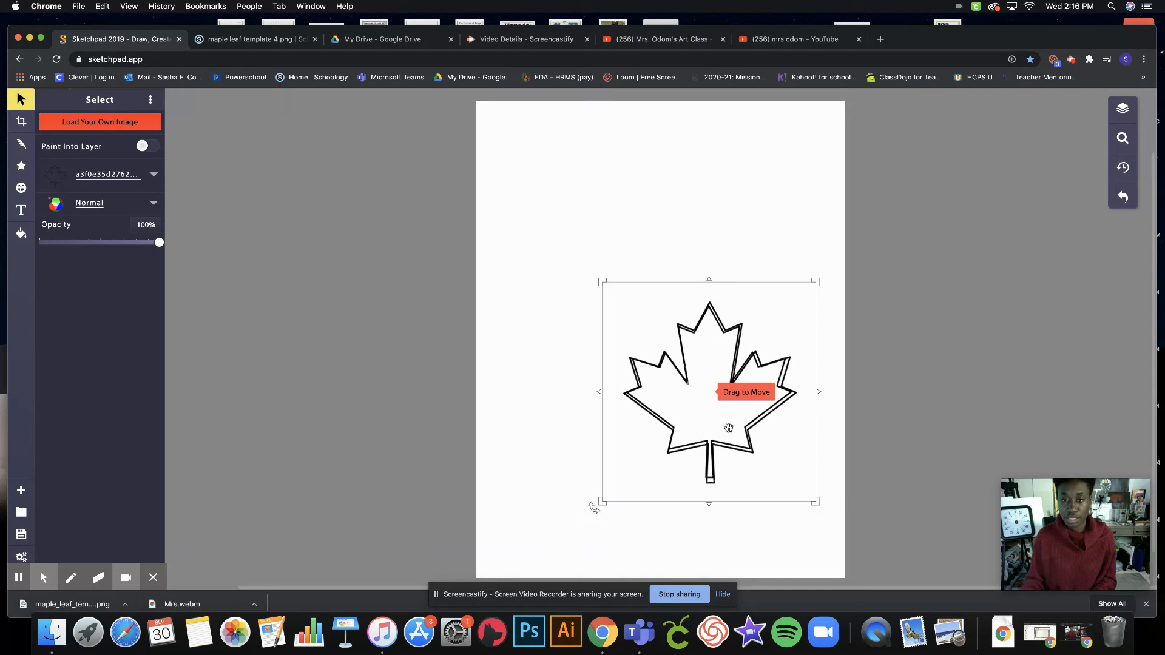
drag(814, 502, 821, 507)
drag(723, 419, 622, 293)
drag(723, 390, 769, 253)
drag(583, 284, 644, 353)
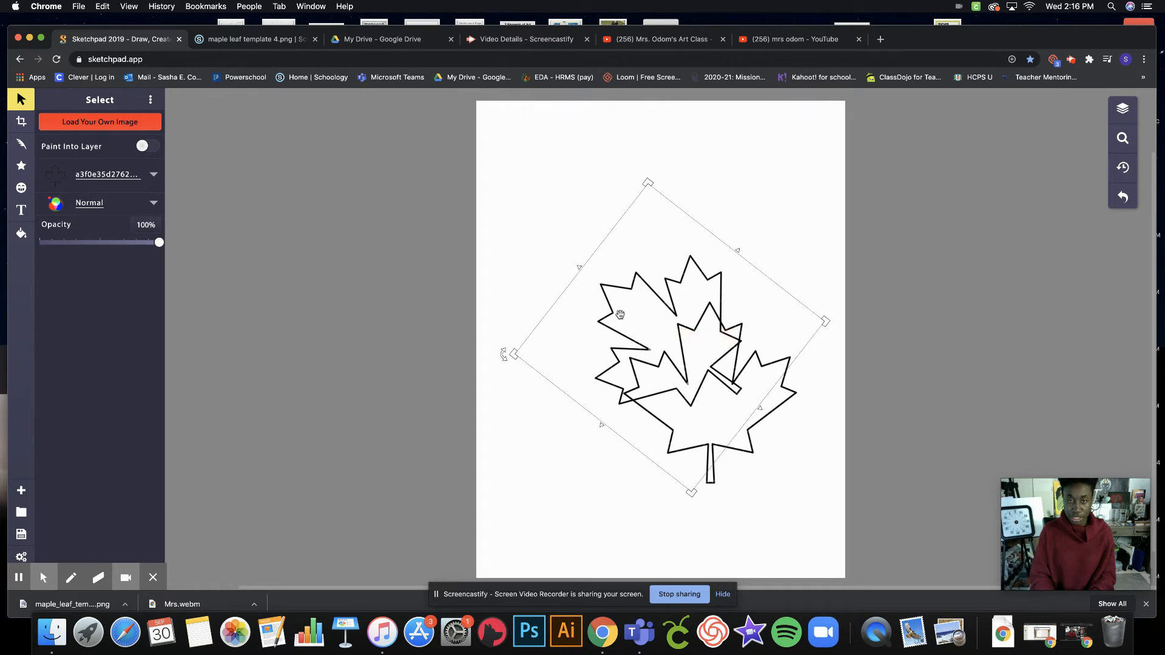
- Paste a copy of the rotated leaf, turn it to lean the other way and place it on the page's upper left side
key(super+v)
drag(653, 323, 596, 423)
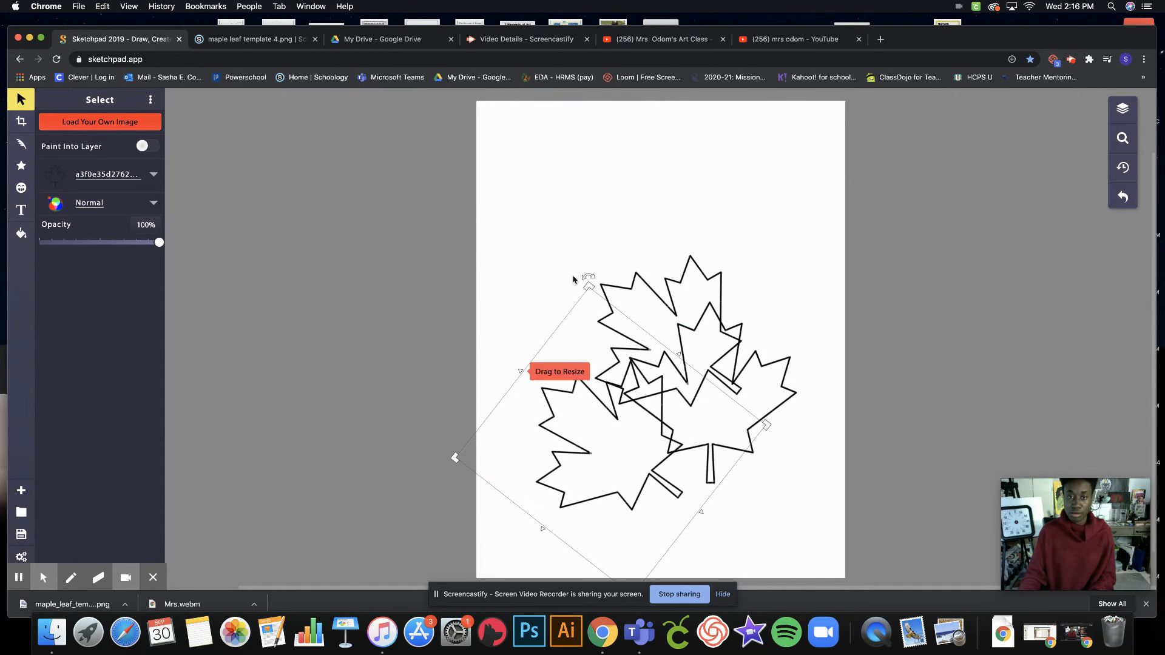
drag(585, 277, 776, 422)
drag(600, 427, 554, 294)
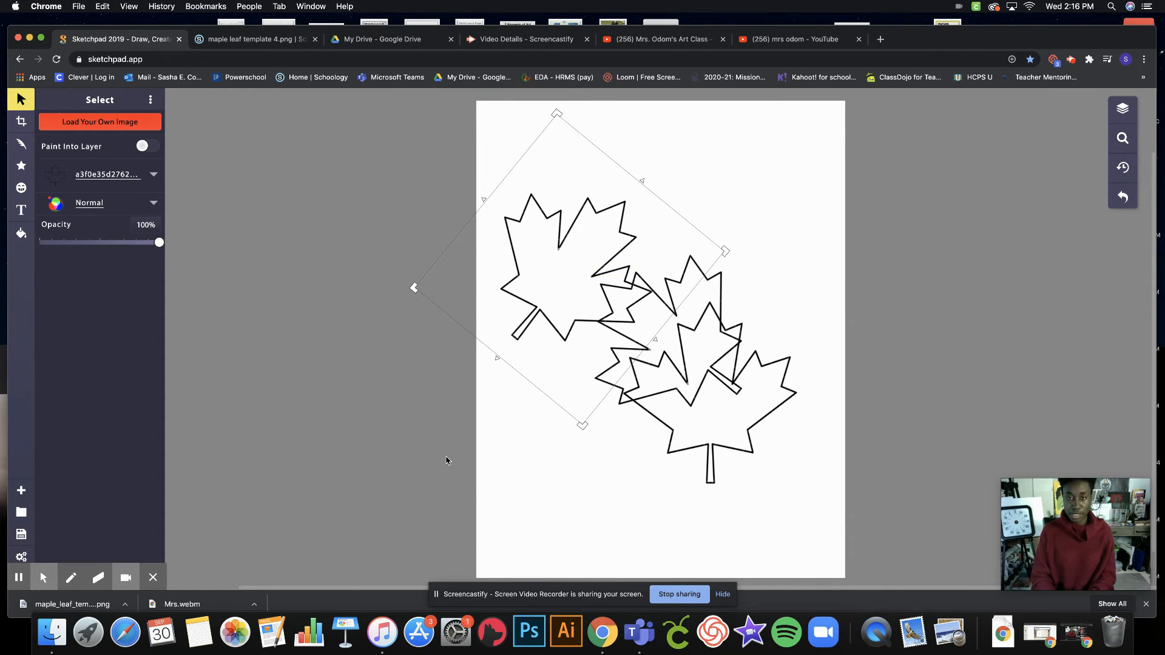
- Paste two more leaves, placing one partly off the page's left edge and a rotated one at the upper centre
key(super+v)
drag(663, 342, 514, 350)
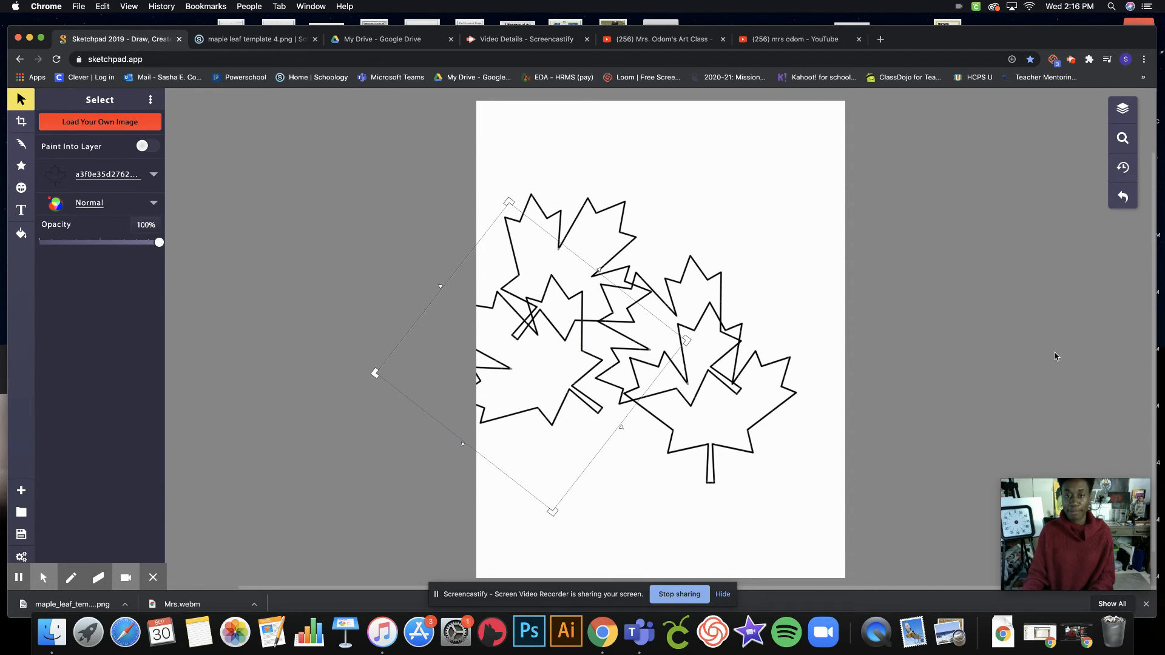
key(super+z)
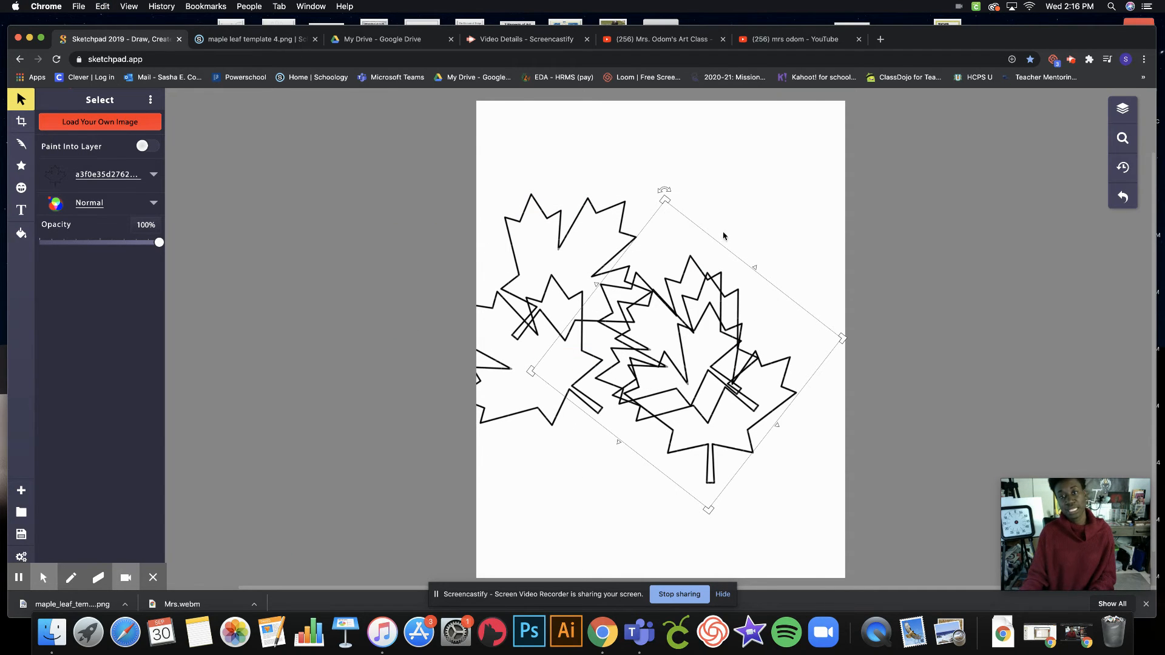
drag(665, 189, 867, 297)
drag(673, 356, 647, 219)
- Paste two more leaves, running one off the page's upper left corner and a rotated one off the top edge at upper right
key(super+v)
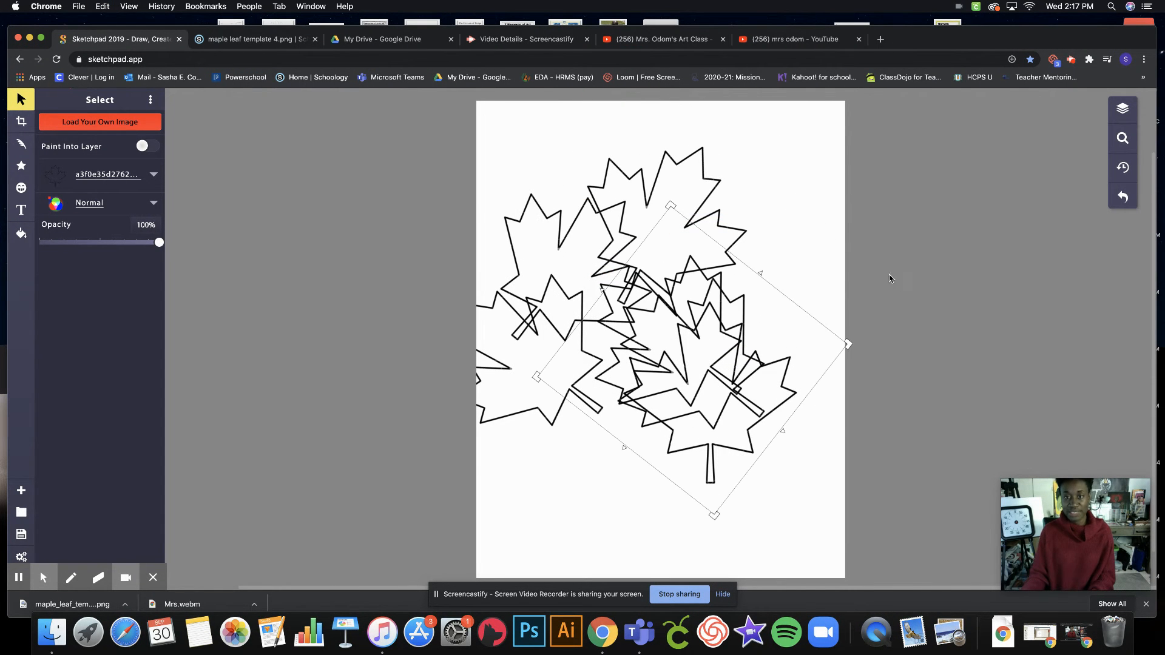
drag(688, 350, 512, 146)
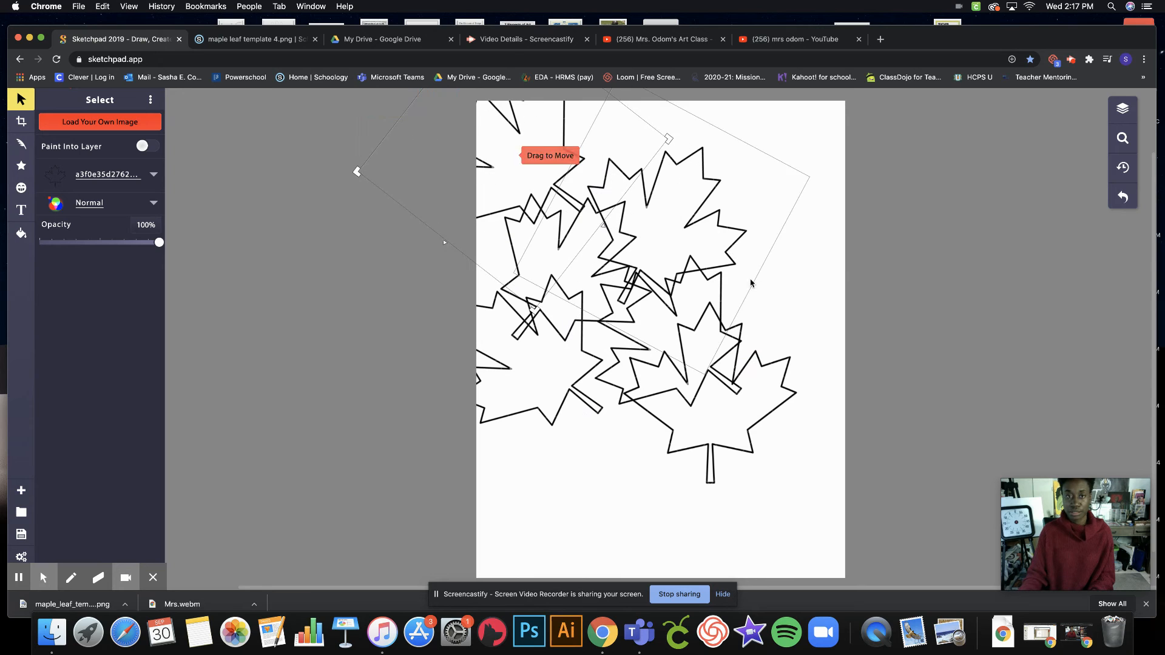
key(super+v)
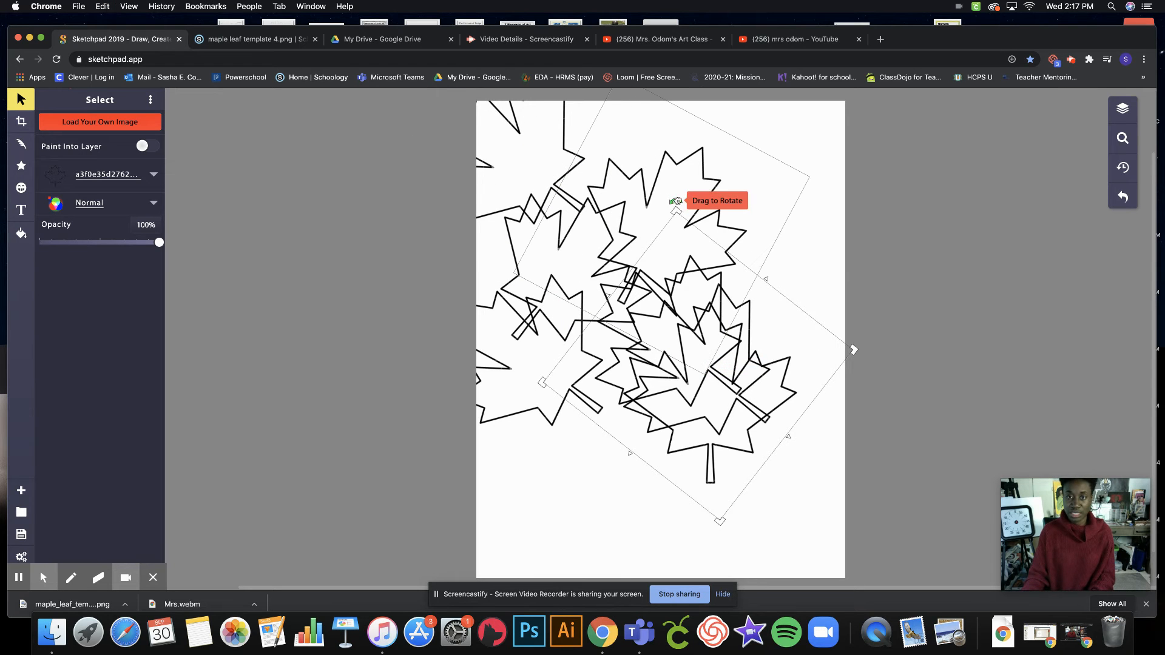
drag(705, 375, 734, 178)
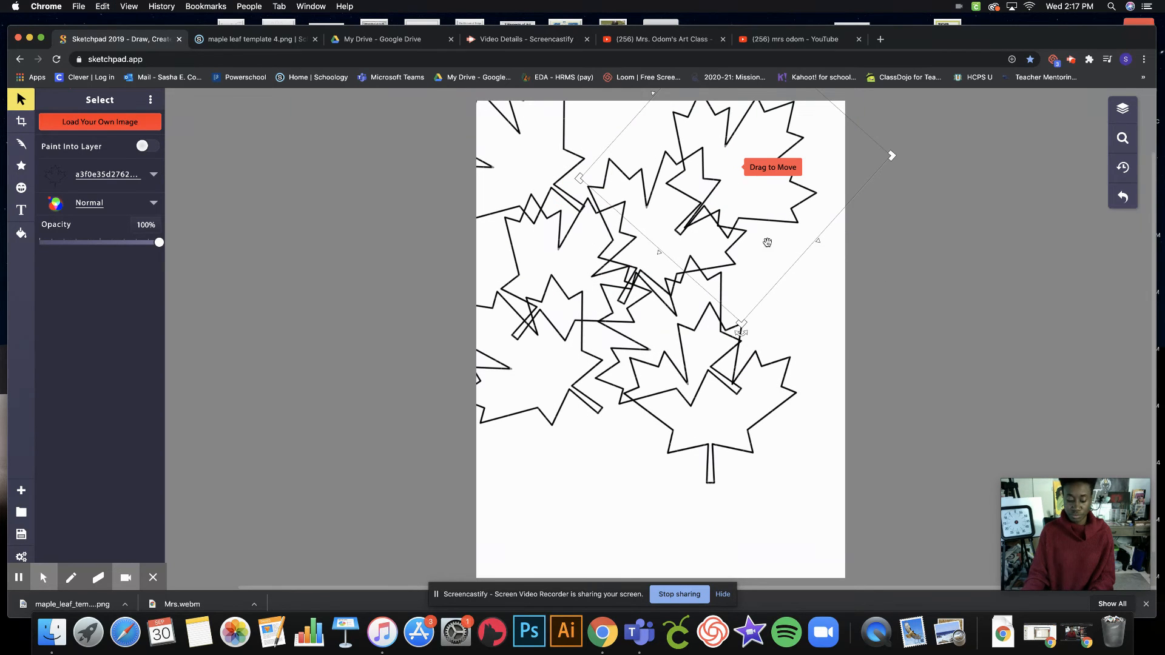
- Paste two leaves on the page's lower left side, turning one nearly upright and placing the other over the bottom left corner
key(super+v)
drag(733, 396, 569, 378)
drag(517, 267, 660, 335)
key(super+v)
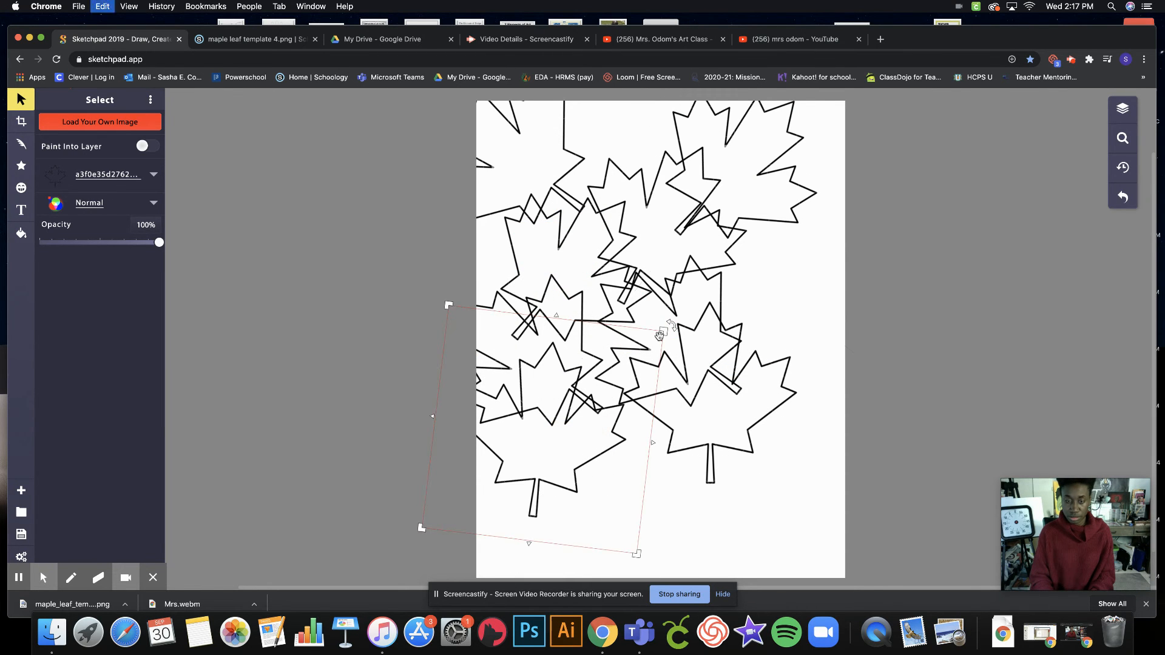
drag(694, 398, 514, 536)
- Paste a rotated leaf across the page's bottom edge and another leaf running off the upper part of the right edge
key(super+v)
drag(693, 219, 879, 351)
drag(697, 410, 610, 590)
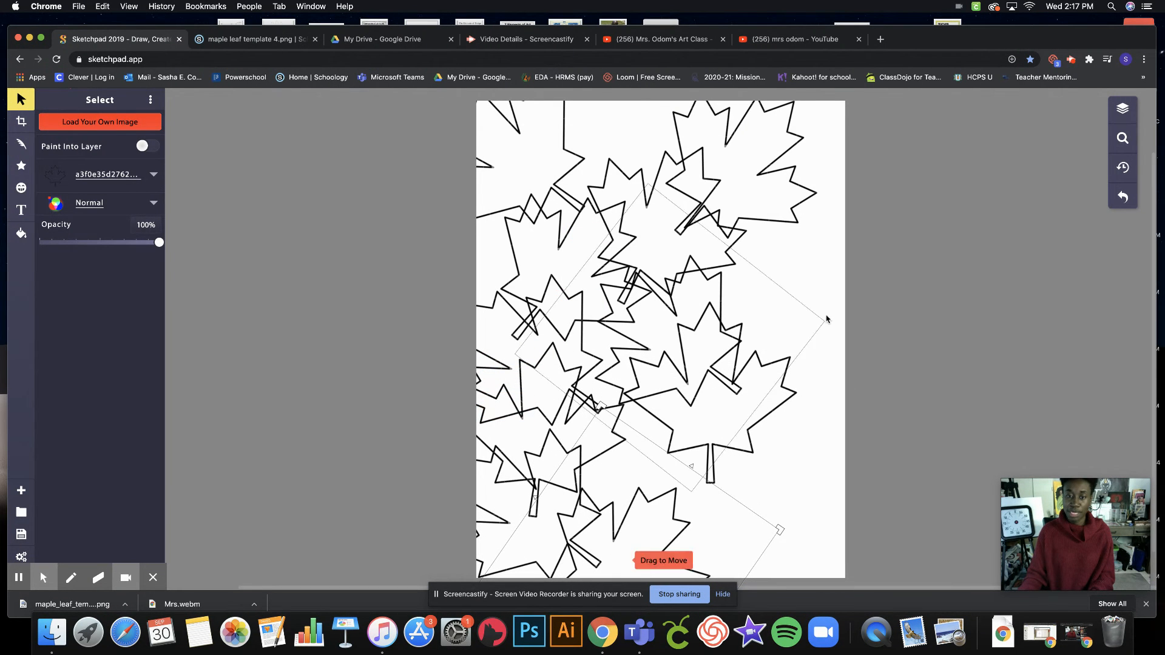
key(ctrl+z)
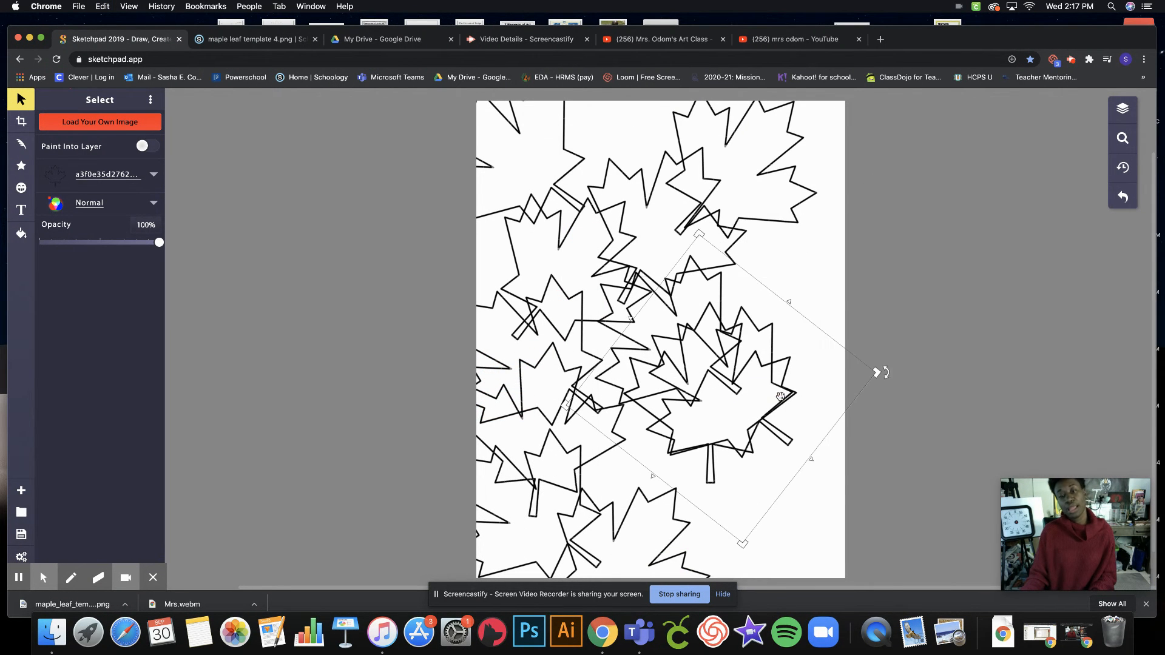
drag(781, 396, 845, 302)
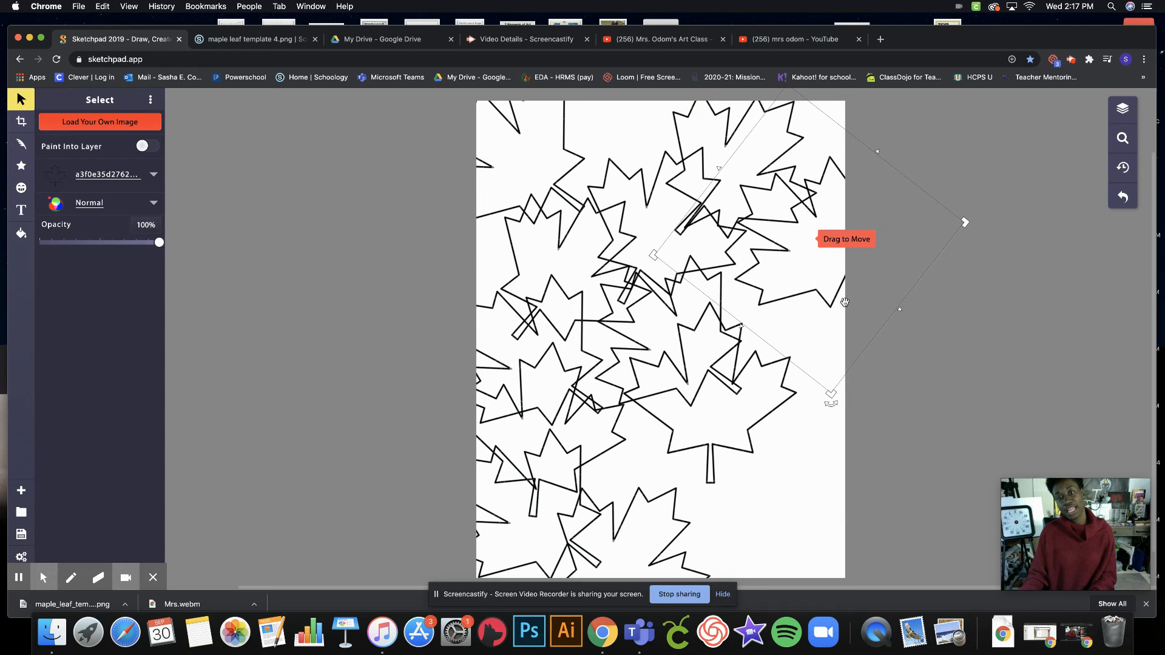
- Paste a rotated leaf over the page's bottom right corner and another leaf across the middle of the right edge
key(super+v)
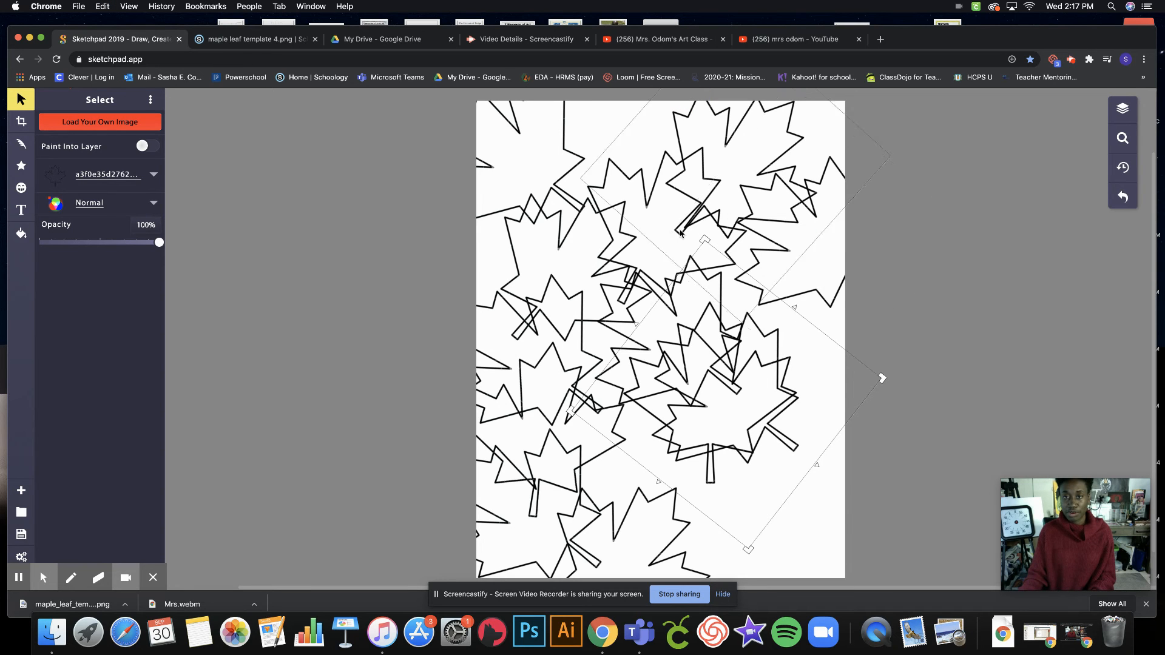
drag(702, 233, 976, 483)
drag(717, 411, 813, 535)
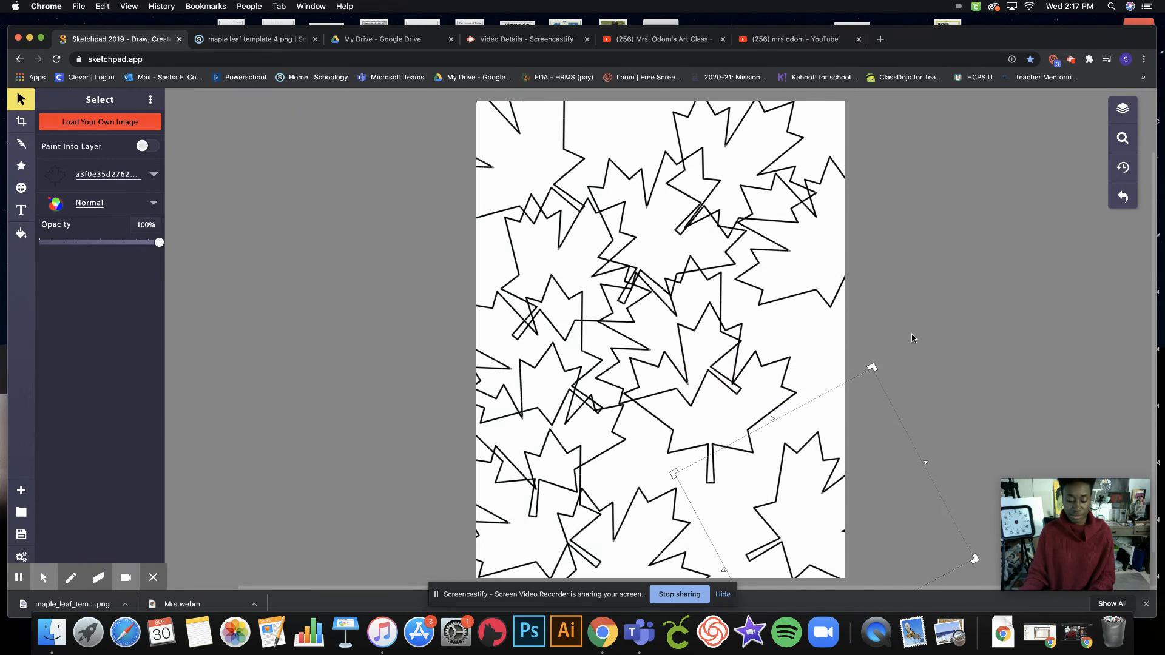
key(super+v)
drag(722, 399, 795, 411)
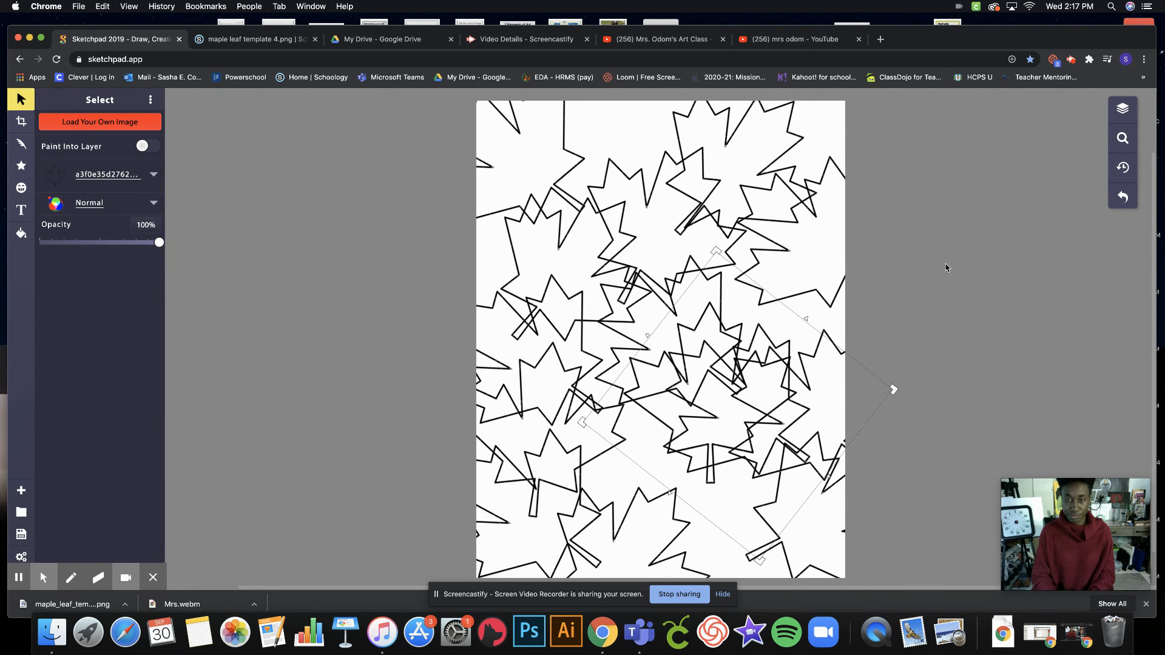
- Rotate the newest pasted leaf and move it to the top centre, then add another rotated copy across the page's right edge
drag(892, 385, 721, 533)
drag(801, 425, 608, 131)
key(super+v)
drag(904, 401, 954, 408)
drag(723, 416, 808, 289)
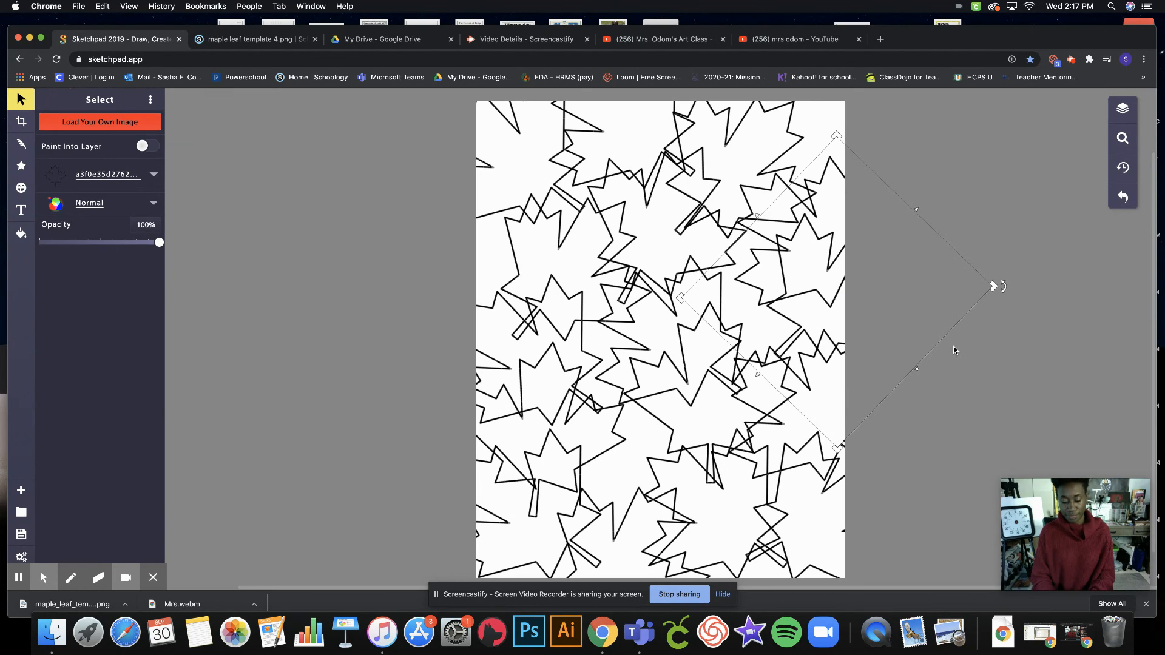
- Paste one more leaf, place it over the page's upper right corner and clear the selection
key(super+v)
drag(772, 402, 838, 300)
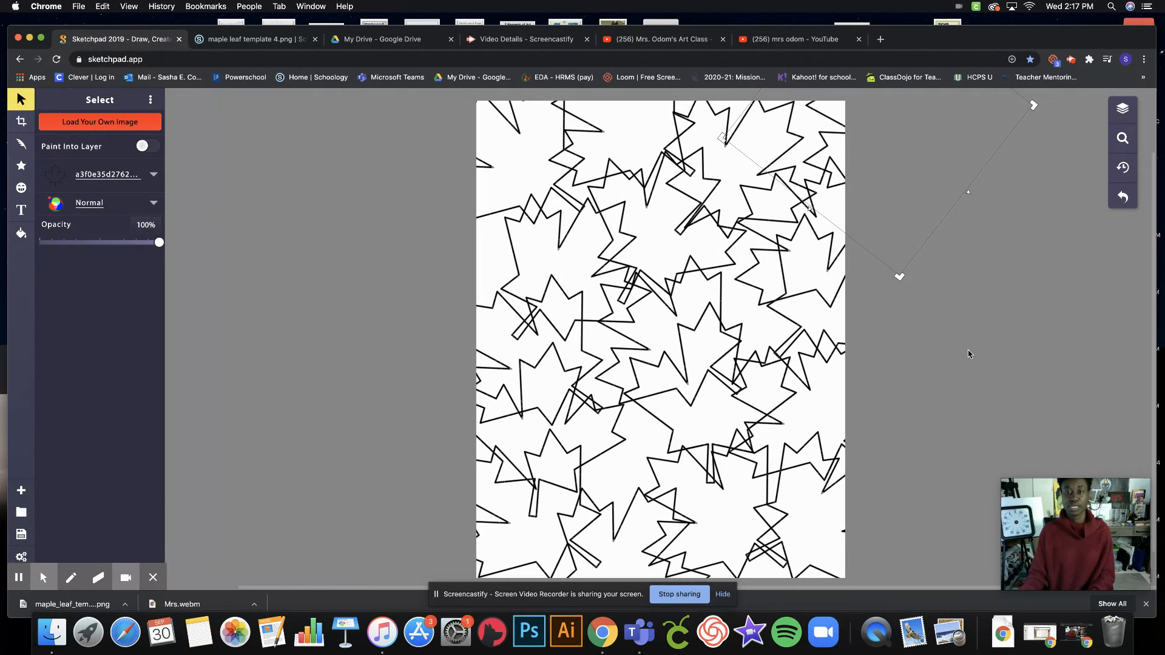
click(952, 337)
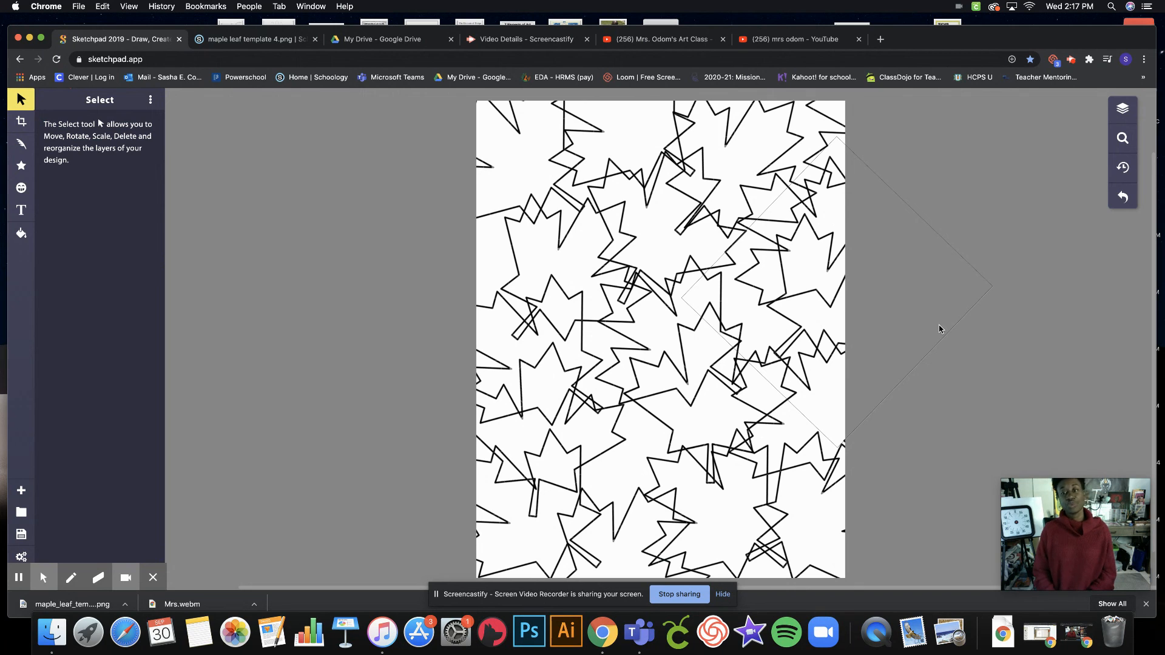